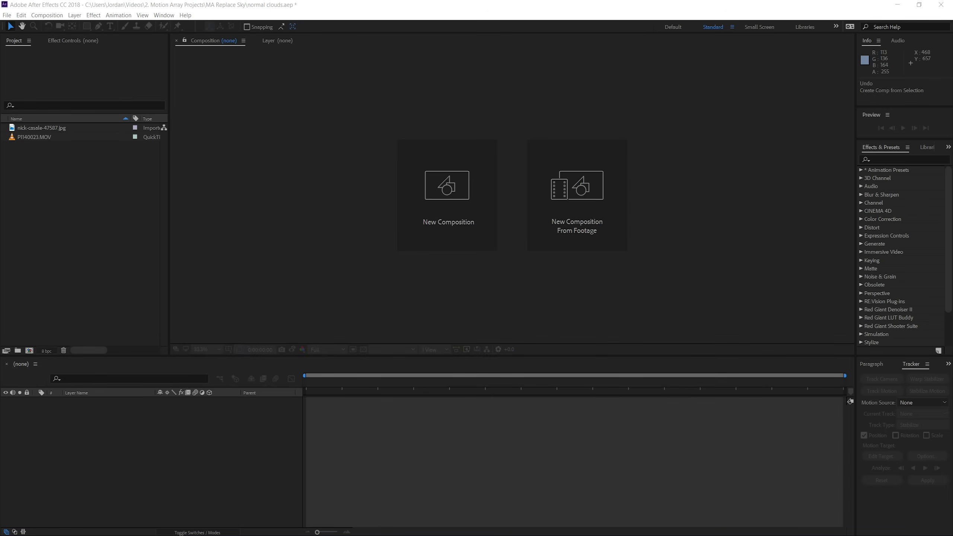
- Open P1140023.MOV in the Footage viewer and skim through it to about 50 seconds
{"action": "left_click", "coordinate": [208, 437]}
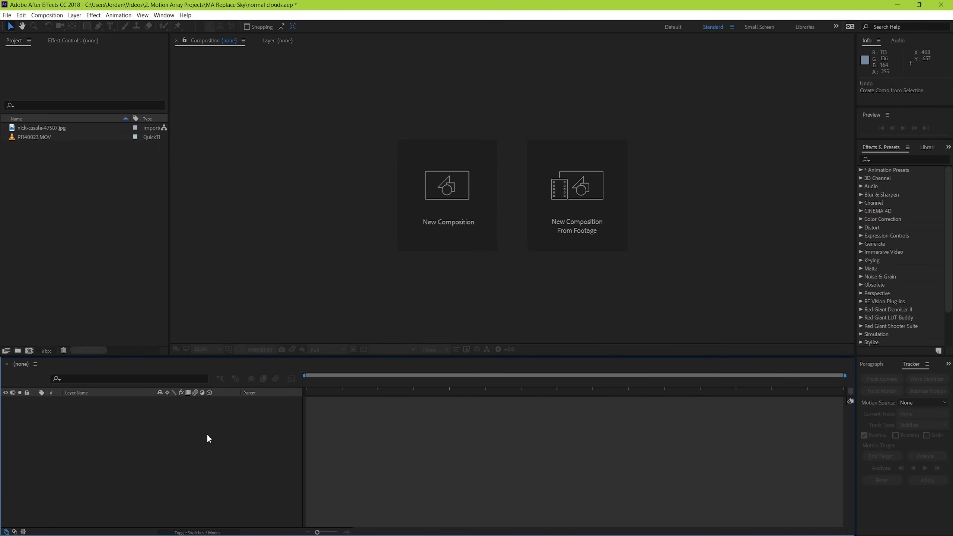
{"action": "left_click", "coordinate": [33, 137]}
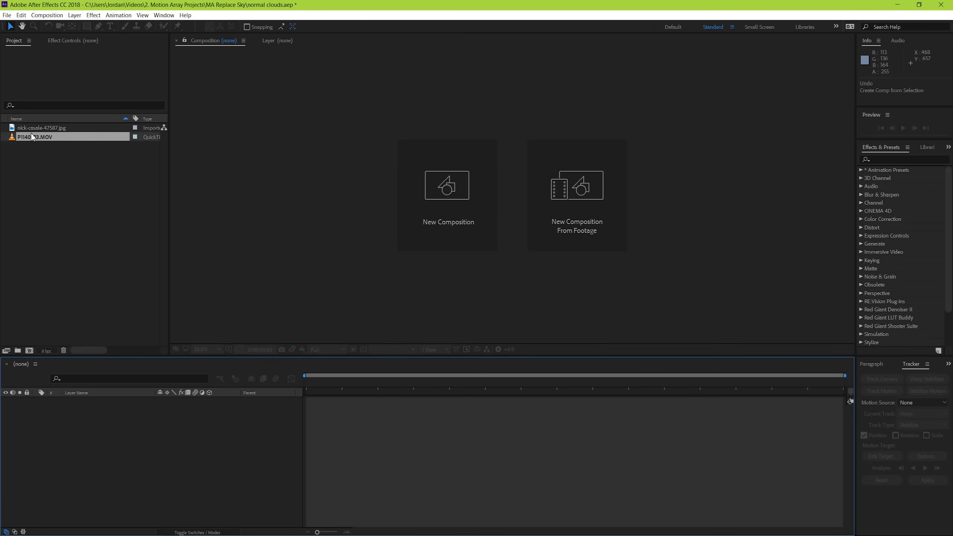
{"action": "double_click", "coordinate": [32, 137]}
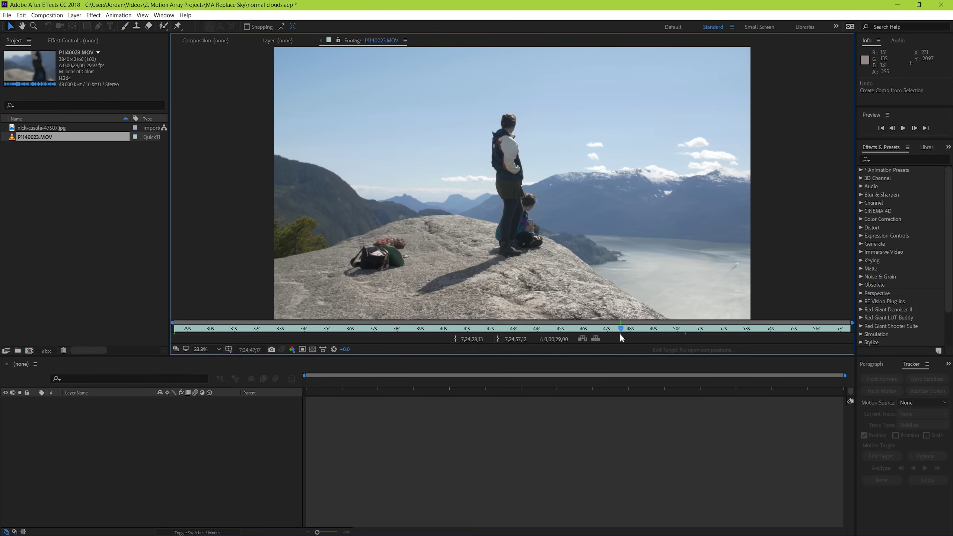
{"action": "left_click_drag", "start_coordinate": [620, 332], "coordinate": [777, 330]}
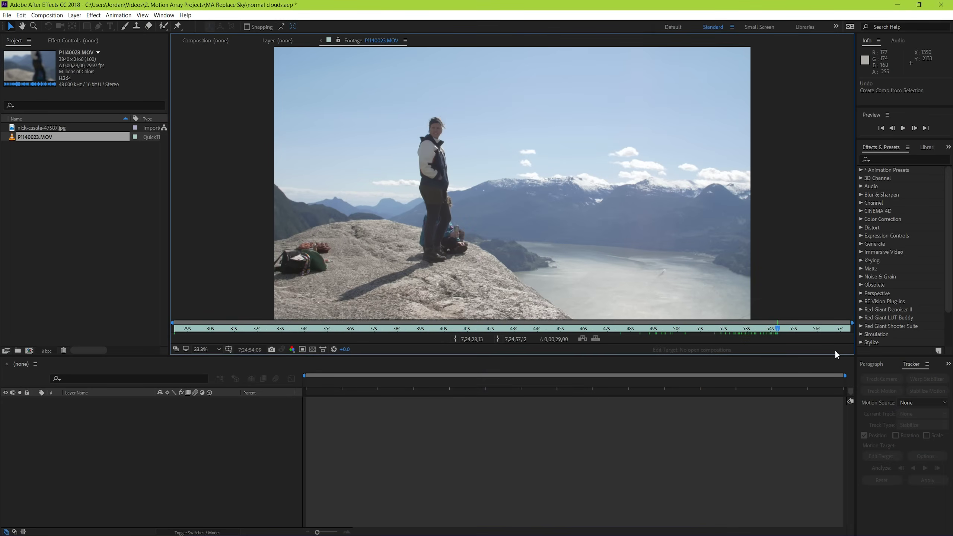
- Create composition P1140023 from the clip and trim it to a work area ending near 35 seconds
{"action": "left_click", "coordinate": [321, 40]}
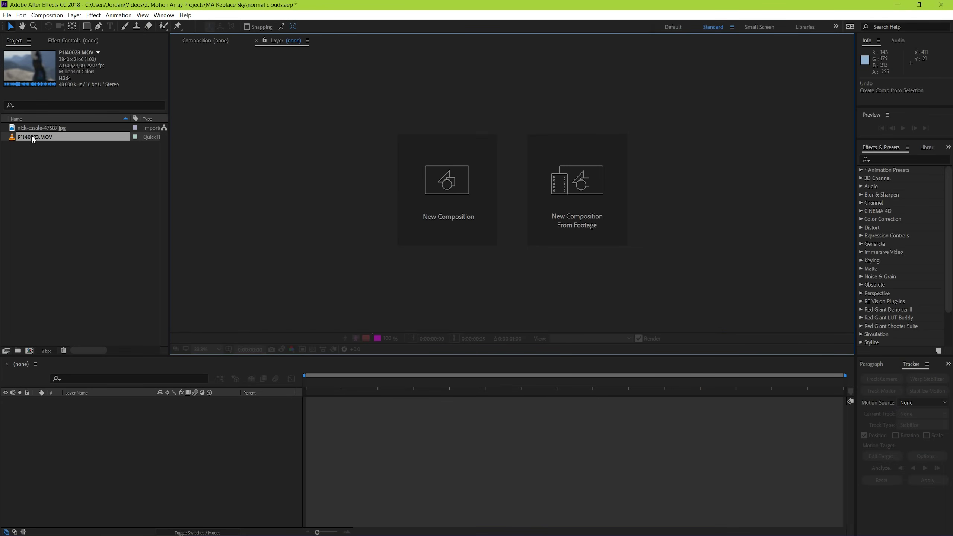
{"action": "left_click_drag", "start_coordinate": [32, 138], "coordinate": [435, 217]}
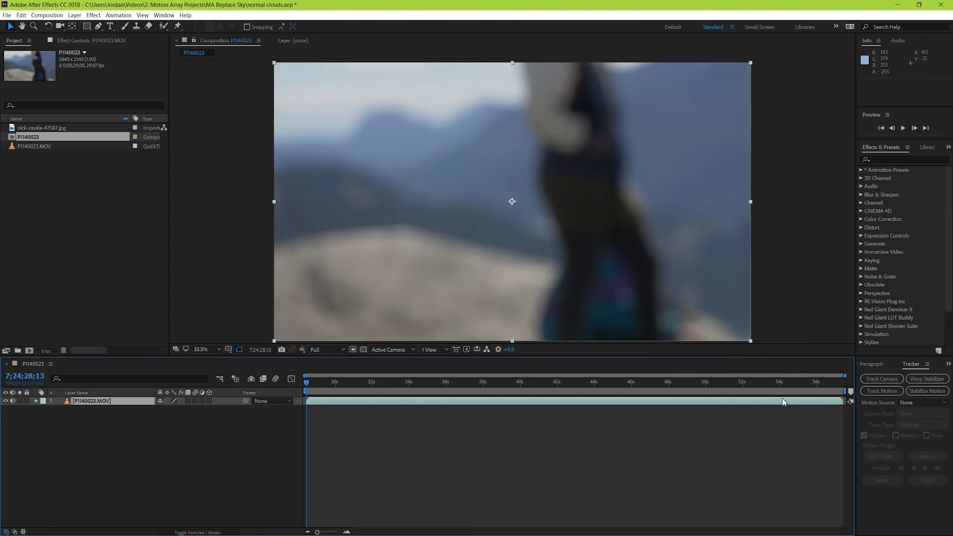
{"action": "left_click_drag", "start_coordinate": [781, 398], "coordinate": [376, 403]}
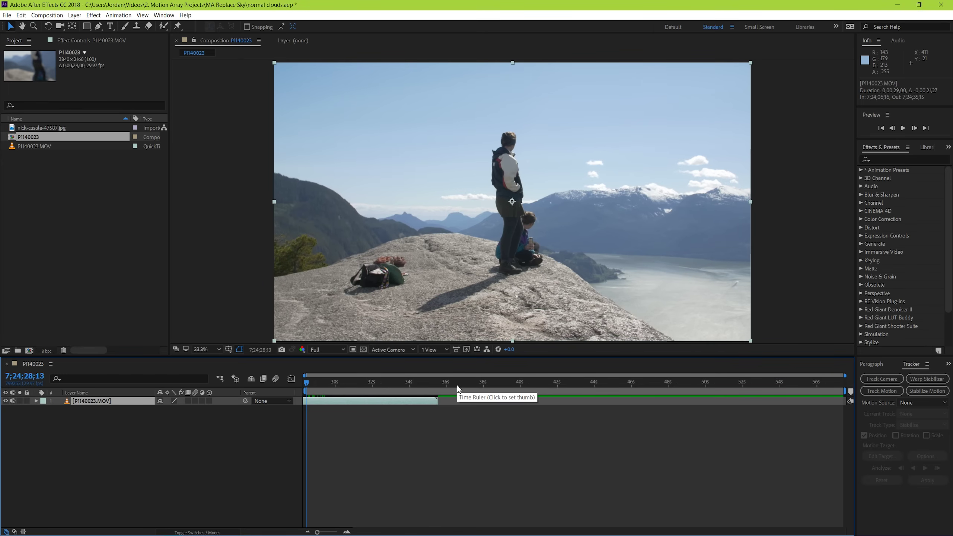
{"action": "left_click_drag", "start_coordinate": [454, 384], "coordinate": [436, 385]}
{"action": "right_click", "coordinate": [437, 387]}
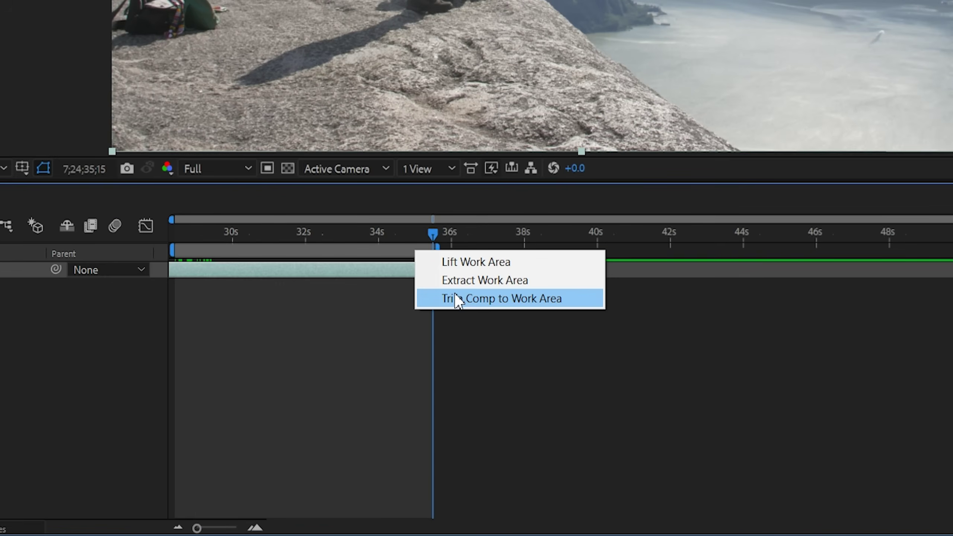
{"action": "left_click", "coordinate": [443, 413]}
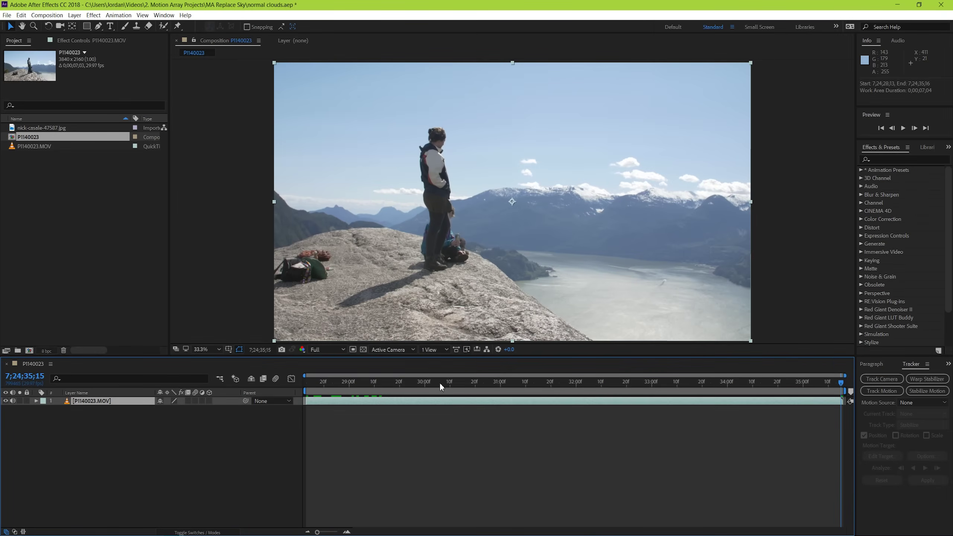
{"action": "left_click_drag", "start_coordinate": [439, 382], "coordinate": [283, 397]}
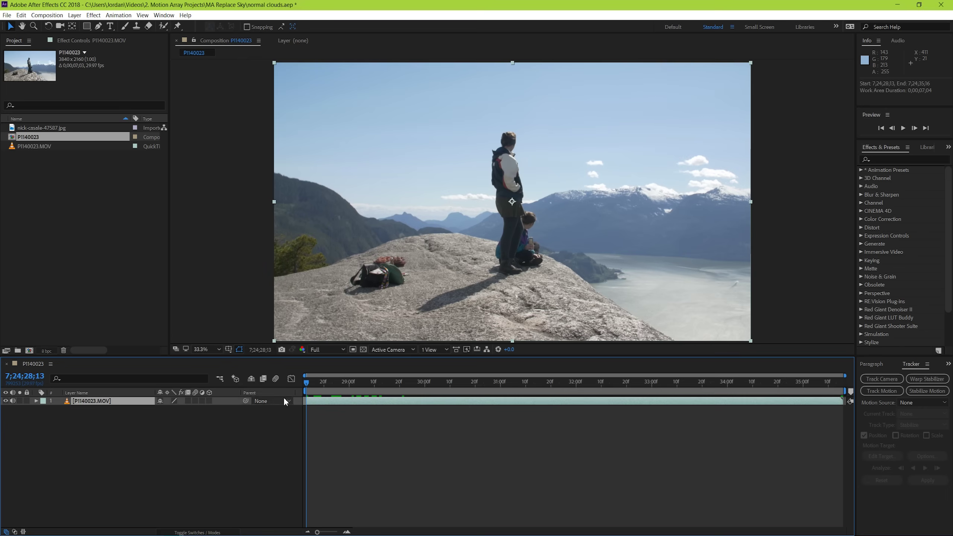
{"action": "left_click", "coordinate": [324, 408]}
{"action": "left_click", "coordinate": [331, 401]}
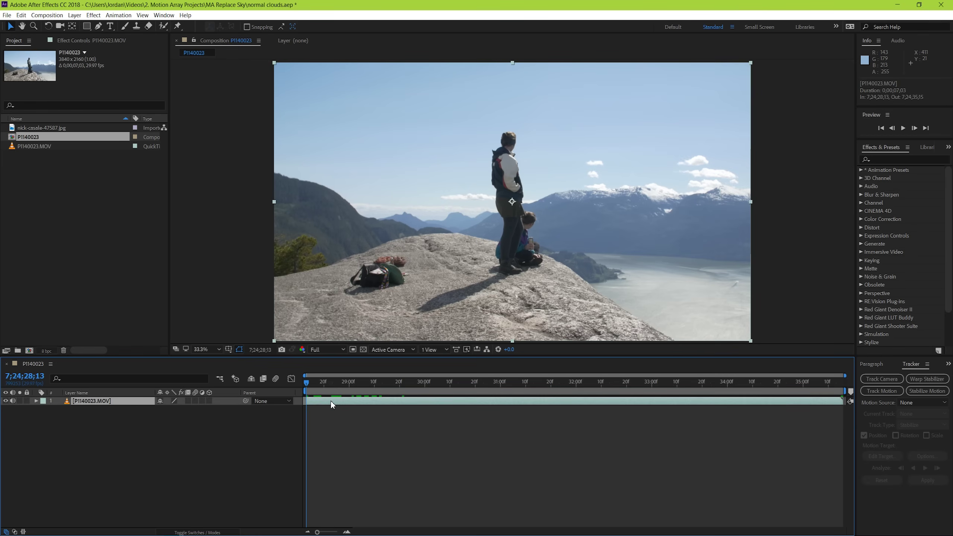
- Preview the trimmed clip, then apply 3D Camera Tracker to the P1140023.MOV layer with Track Camera
{"action": "key", "text": "space"}
{"action": "left_click_drag", "start_coordinate": [450, 369], "coordinate": [306, 403]}
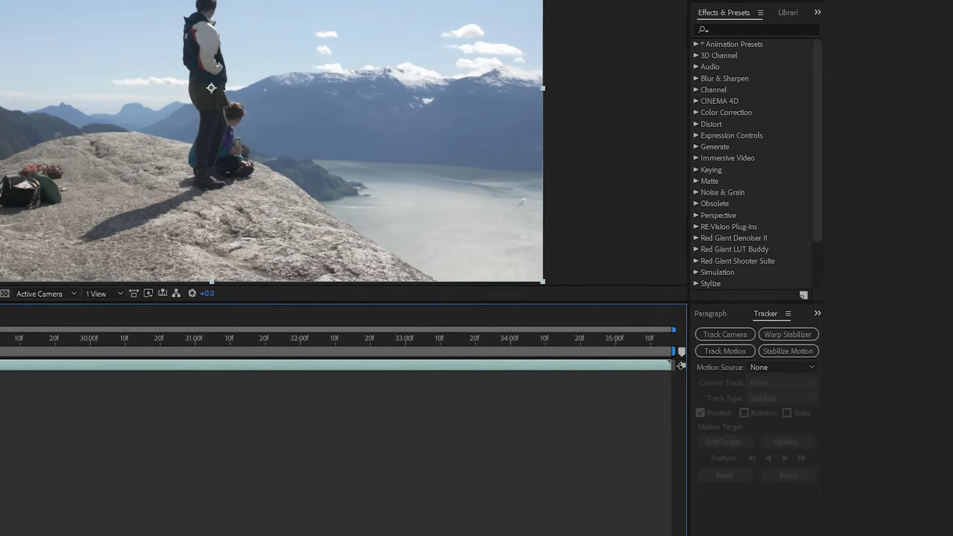
{"action": "left_click", "coordinate": [164, 15]}
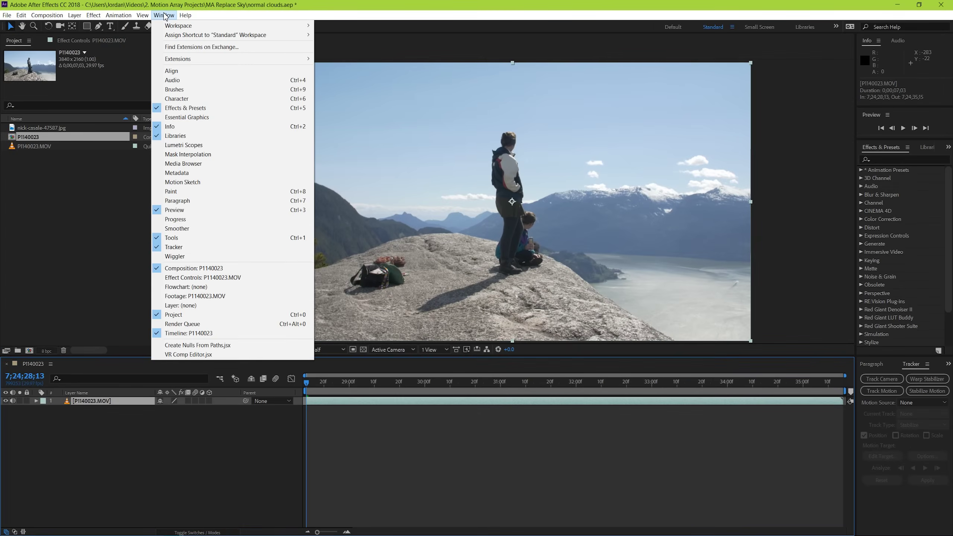
{"action": "left_click", "coordinate": [771, 471]}
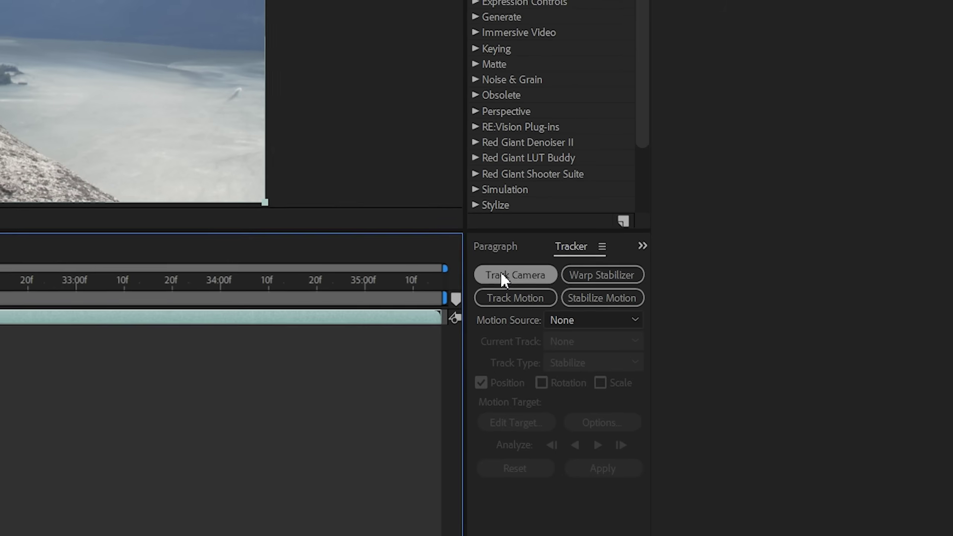
{"action": "left_click", "coordinate": [498, 274]}
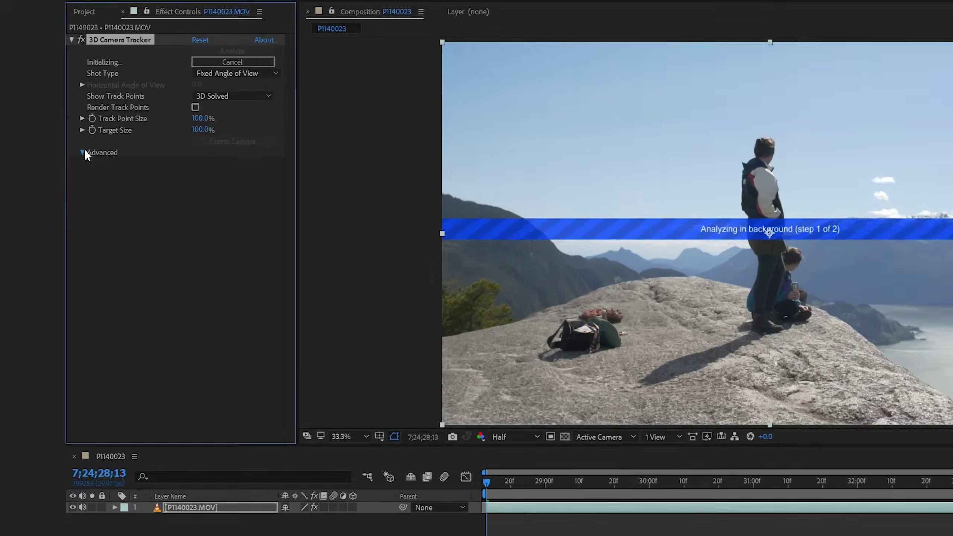
- Show the tracker's Advanced settings and, once solved at 0.59 px error, lasso the ridge and cloud track points
{"action": "left_click", "coordinate": [13, 142]}
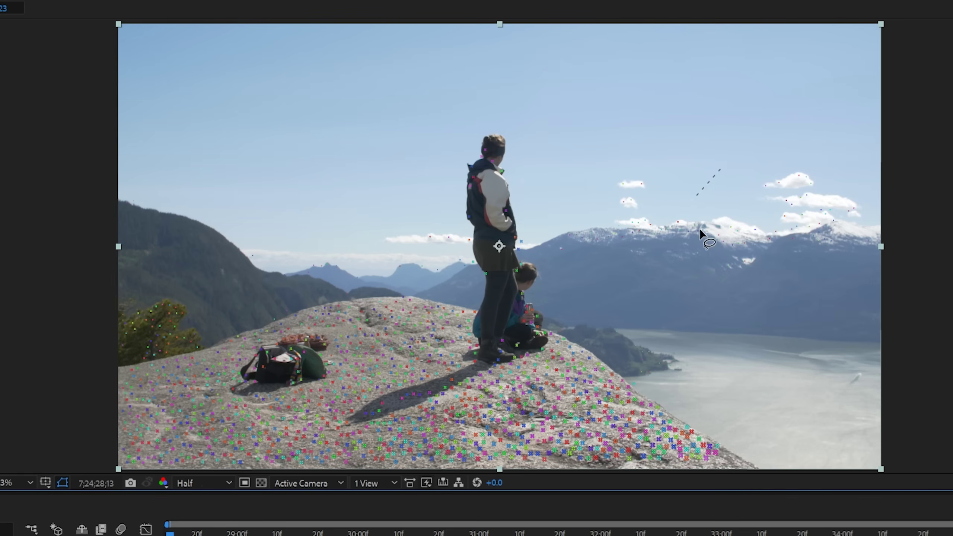
{"action": "mouse_move", "coordinate": [764, 261]}
{"action": "left_mouse_down"}
{"action": "mouse_move", "coordinate": [828, 218]}
{"action": "mouse_move", "coordinate": [825, 192]}
{"action": "mouse_move", "coordinate": [805, 171]}
{"action": "mouse_move", "coordinate": [769, 160]}
{"action": "mouse_move", "coordinate": [725, 165]}
{"action": "left_mouse_up"}
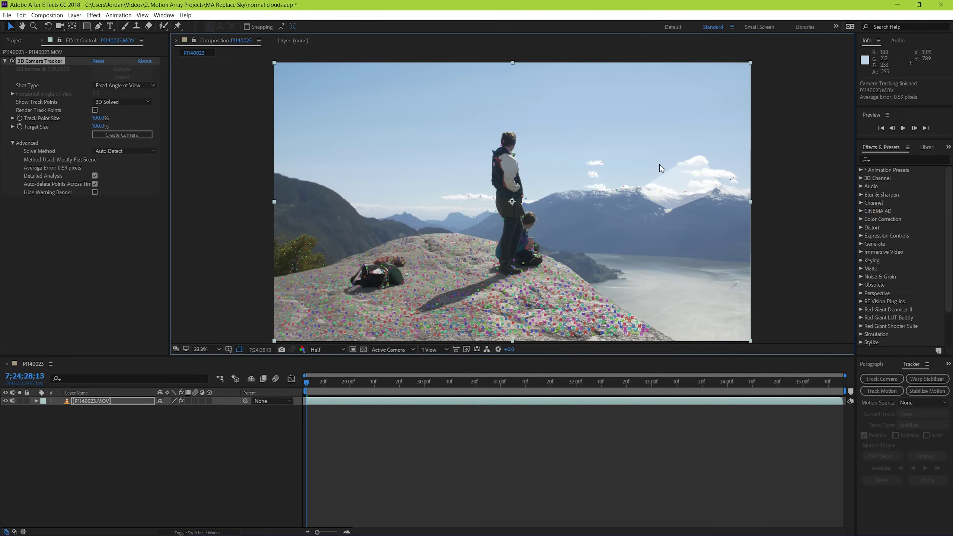
- Create a Solid and Camera from the selected track points
{"action": "left_click", "coordinate": [146, 16]}
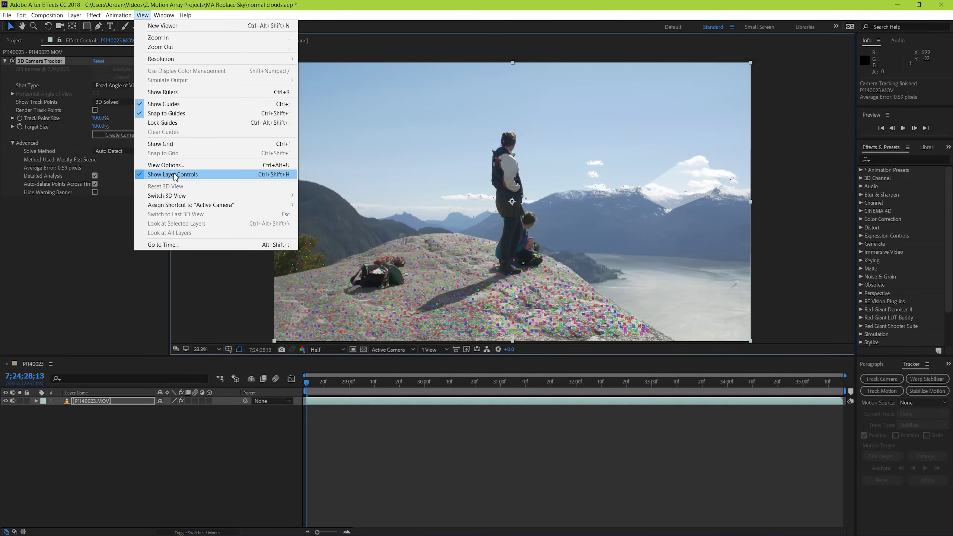
{"action": "left_click", "coordinate": [131, 16]}
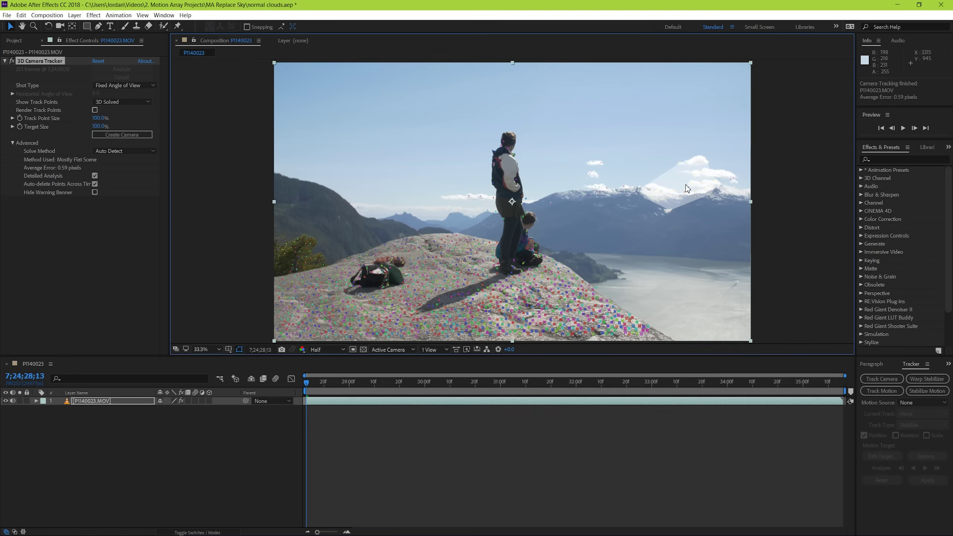
{"action": "right_click", "coordinate": [686, 184]}
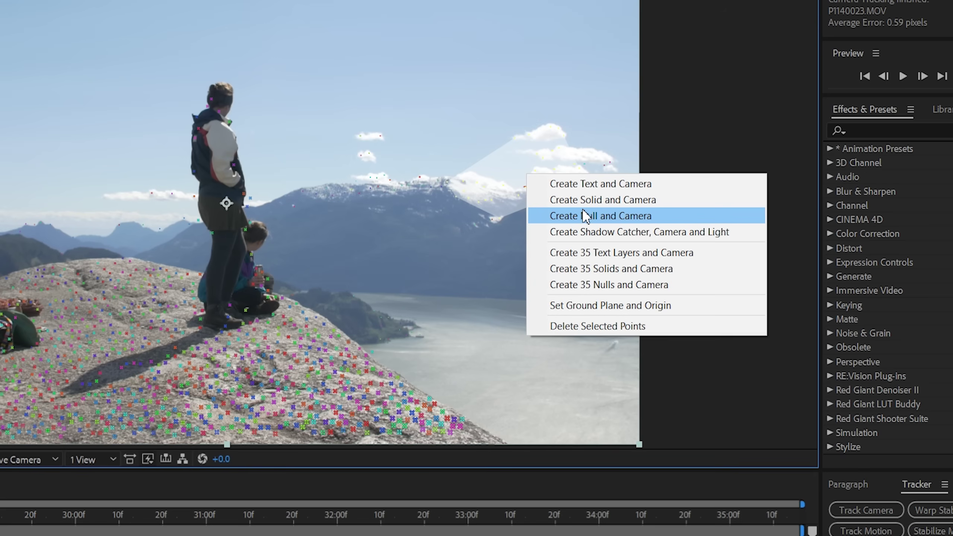
{"action": "left_click", "coordinate": [677, 202]}
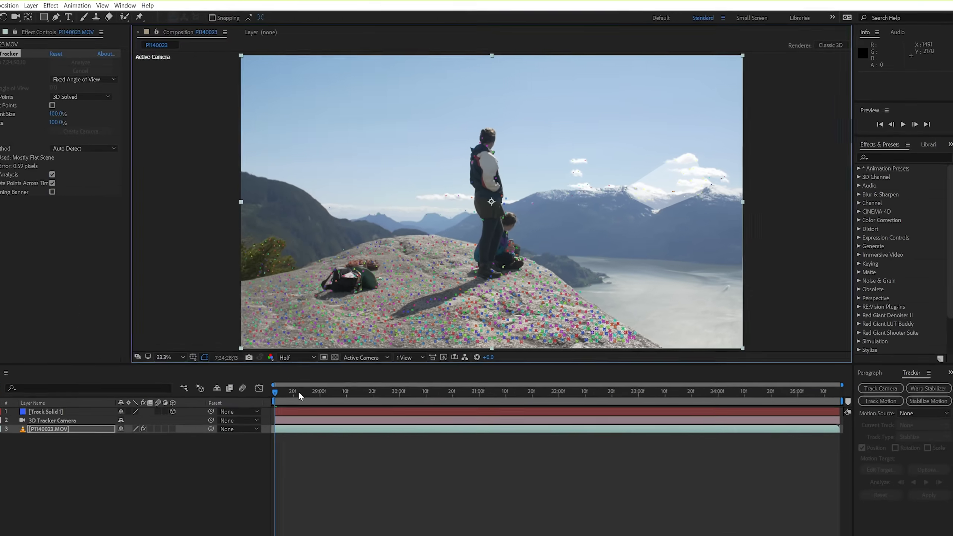
- Scale Track Solid 1 to 1927%, tilt it in 3D, and move it up into the sky
{"action": "left_click", "coordinate": [300, 393]}
{"action": "left_click", "coordinate": [302, 412]}
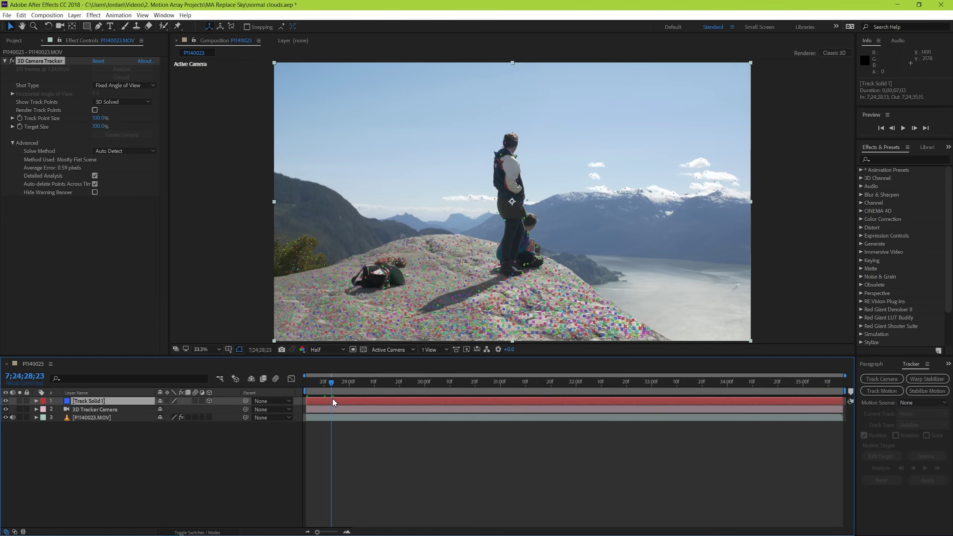
{"action": "left_click", "coordinate": [37, 401]}
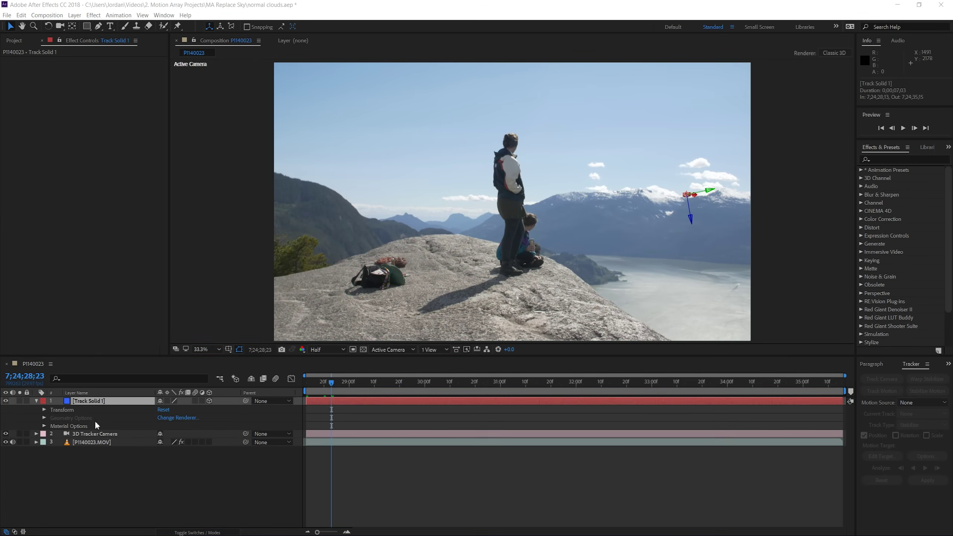
{"action": "left_click", "coordinate": [44, 409]}
{"action": "left_click_drag", "start_coordinate": [188, 433], "coordinate": [693, 192]}
{"action": "key", "text": "w"}
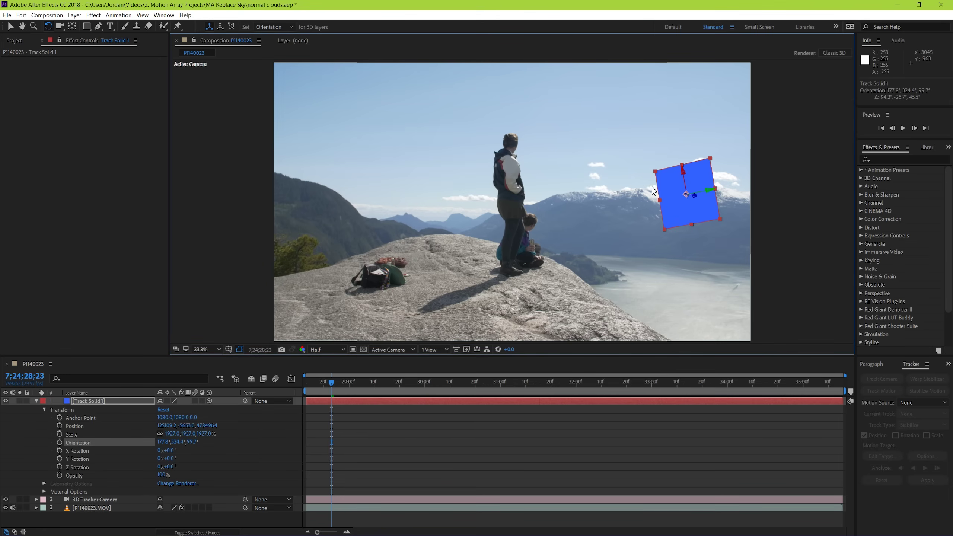
{"action": "key", "text": "v"}
{"action": "left_click_drag", "start_coordinate": [694, 177], "coordinate": [661, 113]}
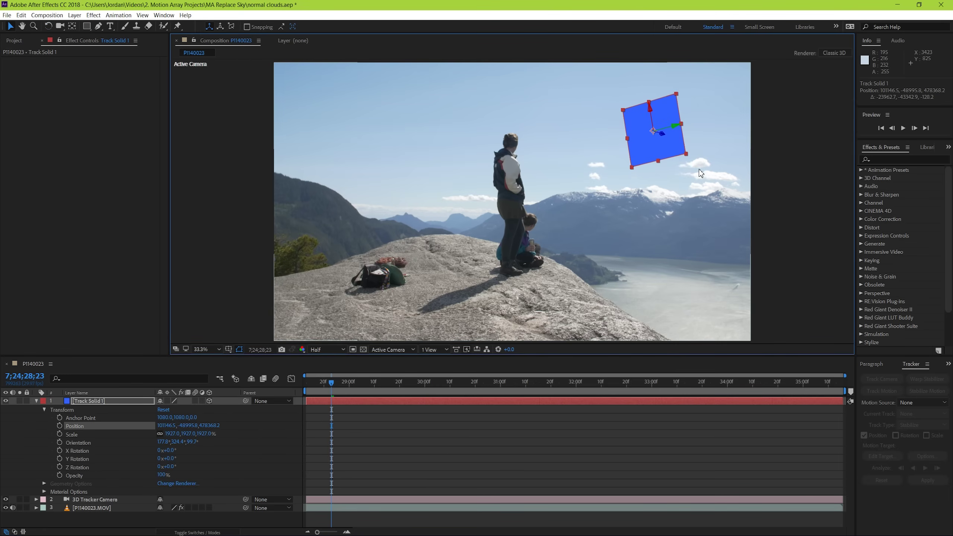
- Step back ten frames and preview the tracked solid in playback
{"action": "key", "text": "shift+Page_Up"}
{"action": "key", "text": "space"}
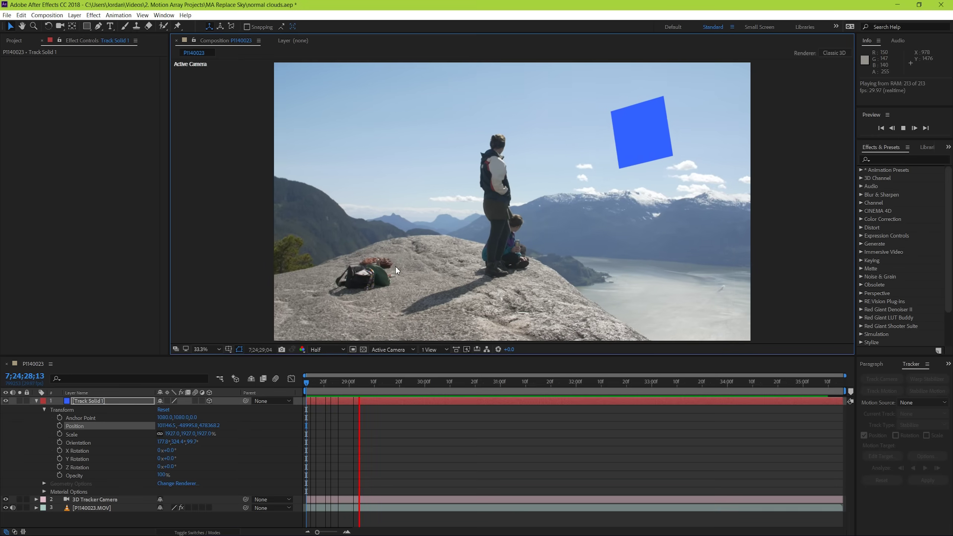
{"action": "key", "text": "space"}
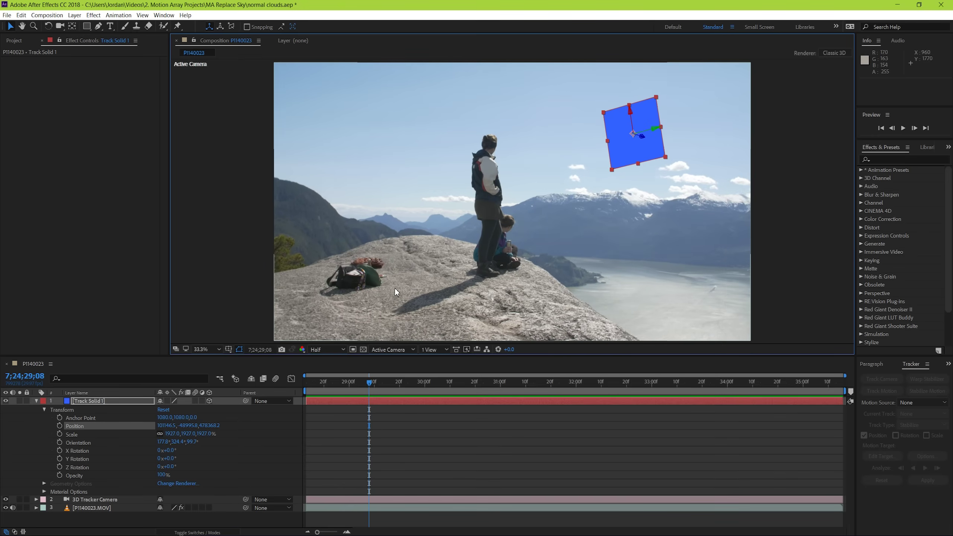
- Preview the cloud photo nick-casale-47587.jpg in its own viewer
{"action": "left_click", "coordinate": [15, 40]}
{"action": "double_click", "coordinate": [25, 126]}
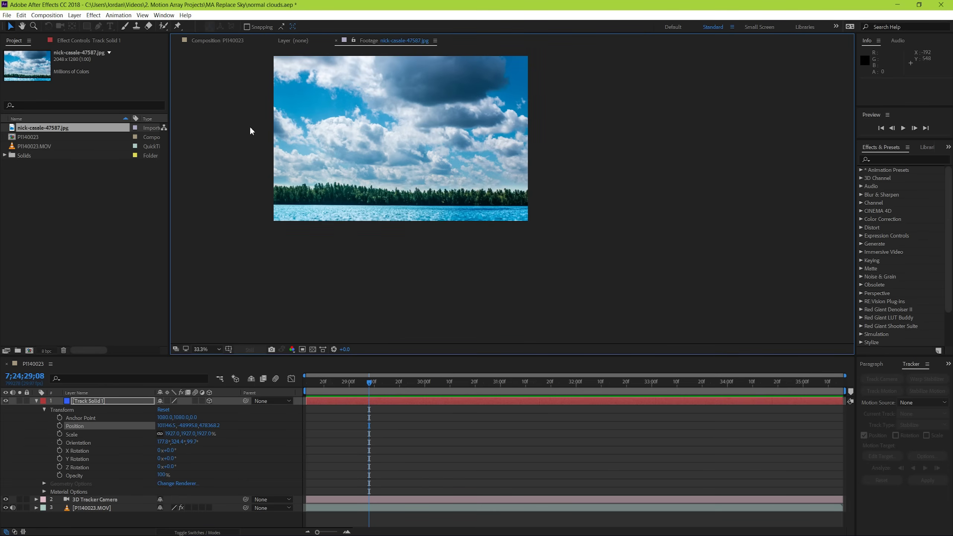
{"action": "scroll", "coordinate": [370, 136], "scroll_direction": "up", "scroll_amount": 3}
{"action": "scroll", "coordinate": [370, 135], "scroll_direction": "up", "scroll_amount": 1}
{"action": "scroll", "coordinate": [371, 135], "scroll_direction": "down", "scroll_amount": 3}
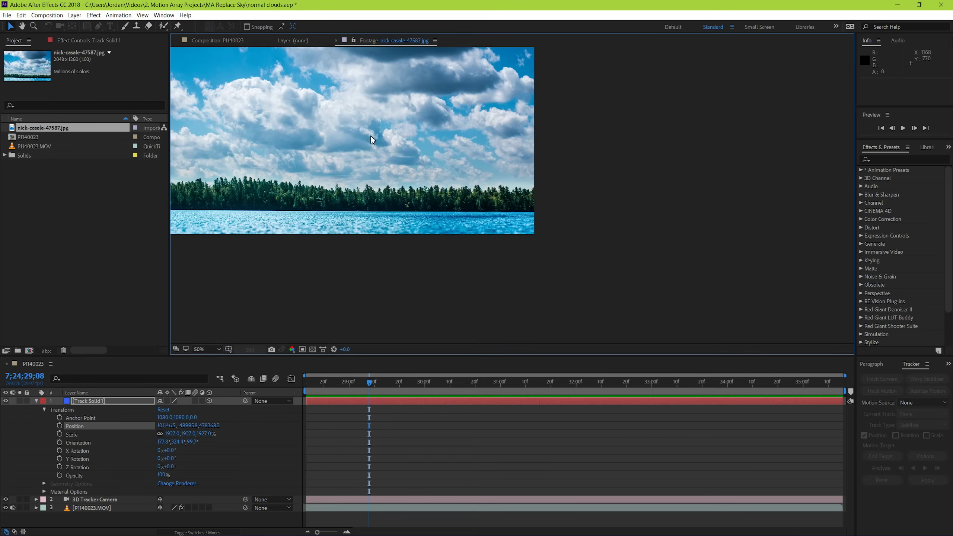
{"action": "key", "text": "h"}
{"action": "left_click_drag", "start_coordinate": [371, 135], "coordinate": [534, 229]}
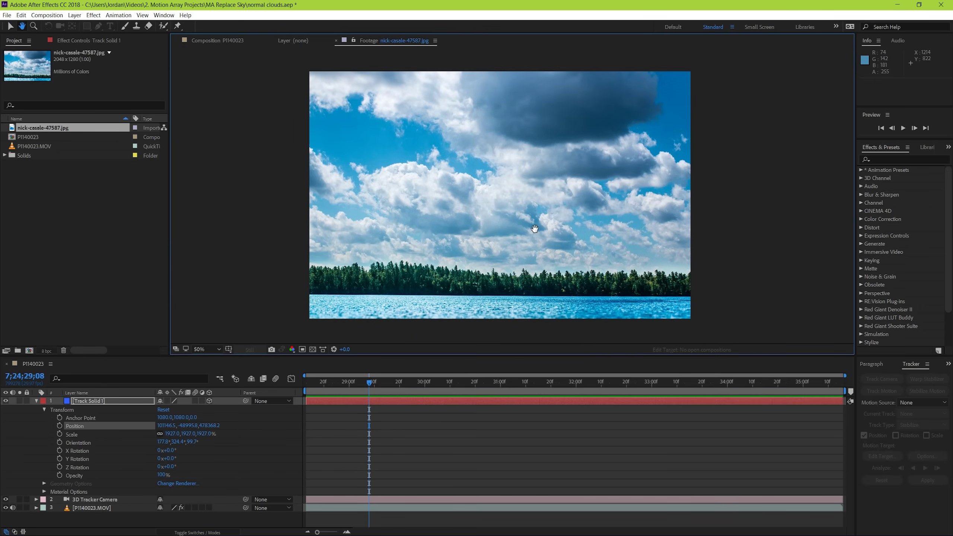
- Place the cloud image beneath the footage in the comp and lower the footage opacity to 61%
{"action": "left_click", "coordinate": [214, 41]}
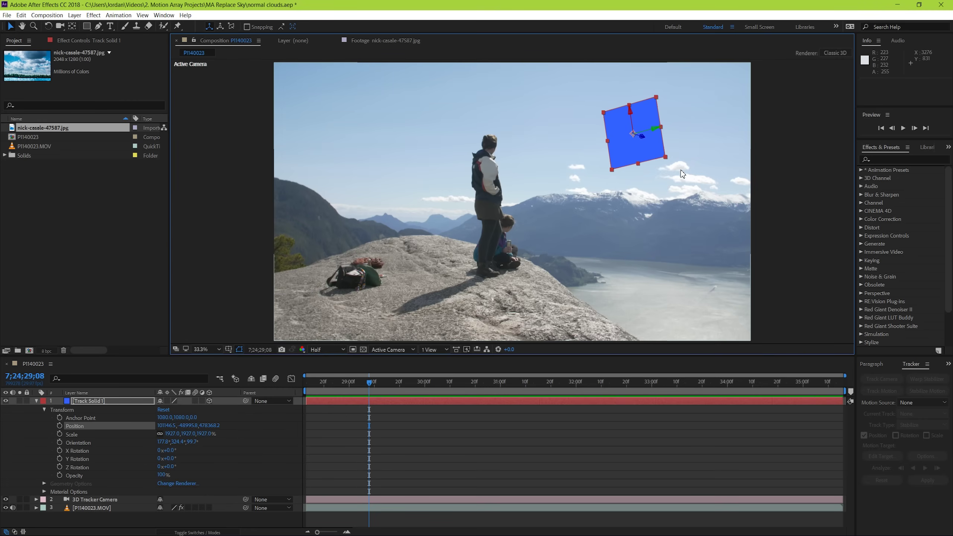
{"action": "left_click_drag", "start_coordinate": [25, 129], "coordinate": [83, 523]}
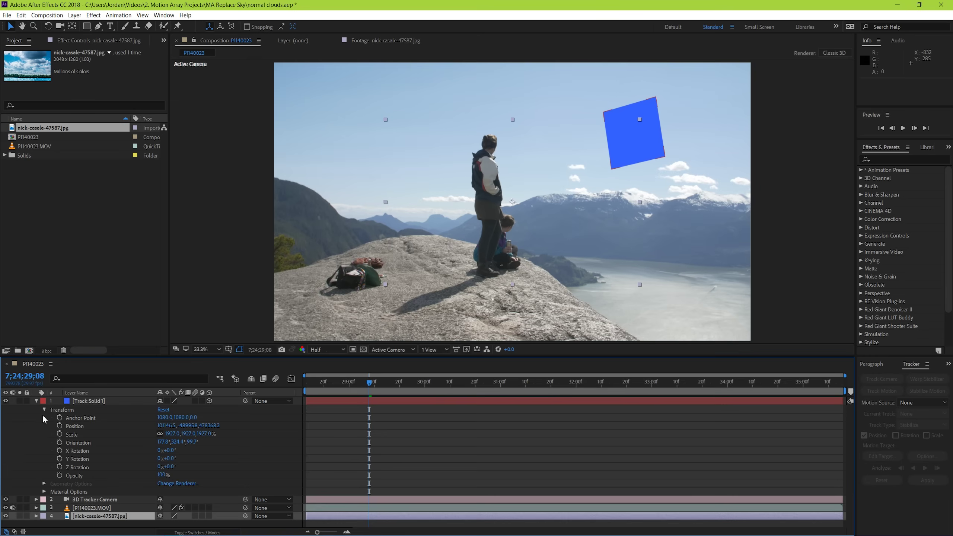
{"action": "left_click", "coordinate": [37, 401]}
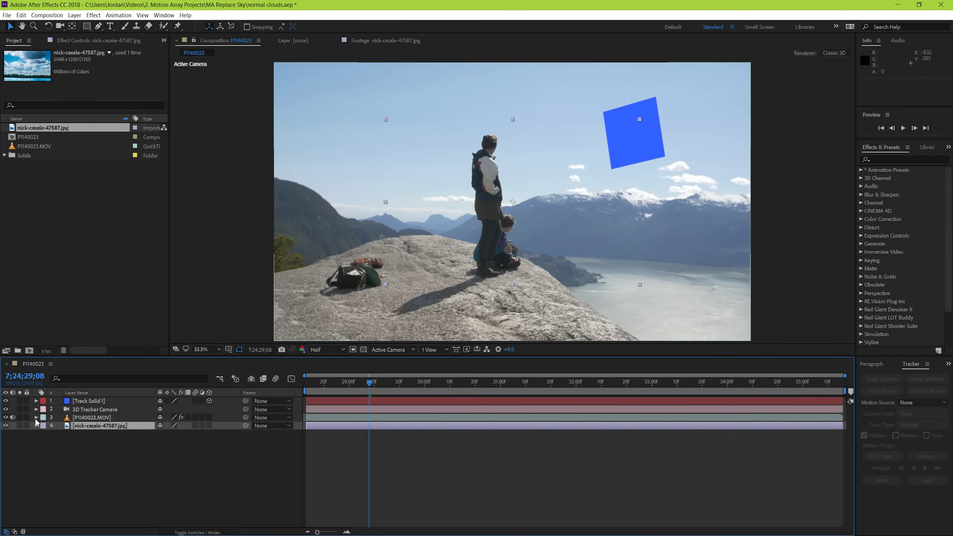
{"action": "left_click", "coordinate": [81, 417]}
{"action": "key", "text": "t"}
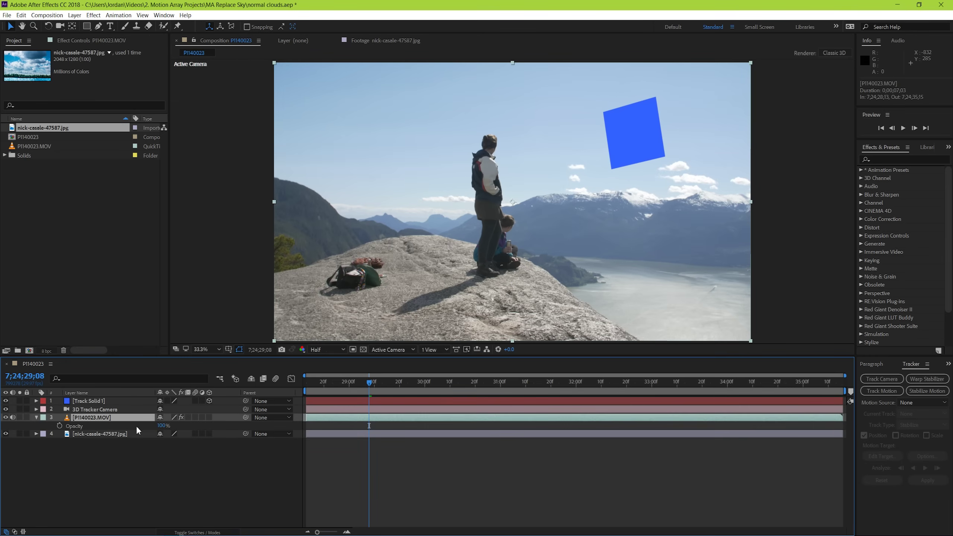
{"action": "left_click_drag", "start_coordinate": [160, 426], "coordinate": [141, 426]}
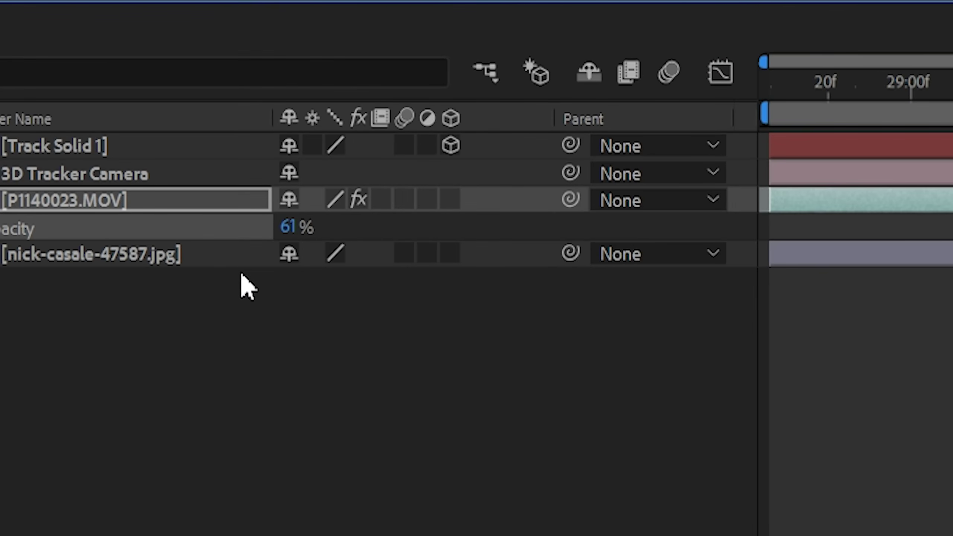
- Make the cloud image a 3D layer parented to Track Solid 1
{"action": "left_click", "coordinate": [451, 253]}
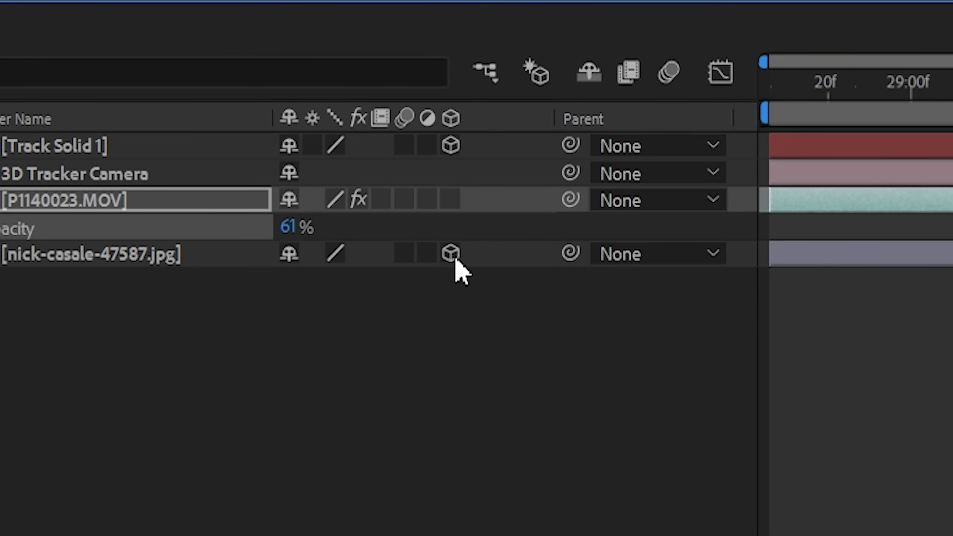
{"action": "left_click_drag", "start_coordinate": [570, 254], "coordinate": [124, 154]}
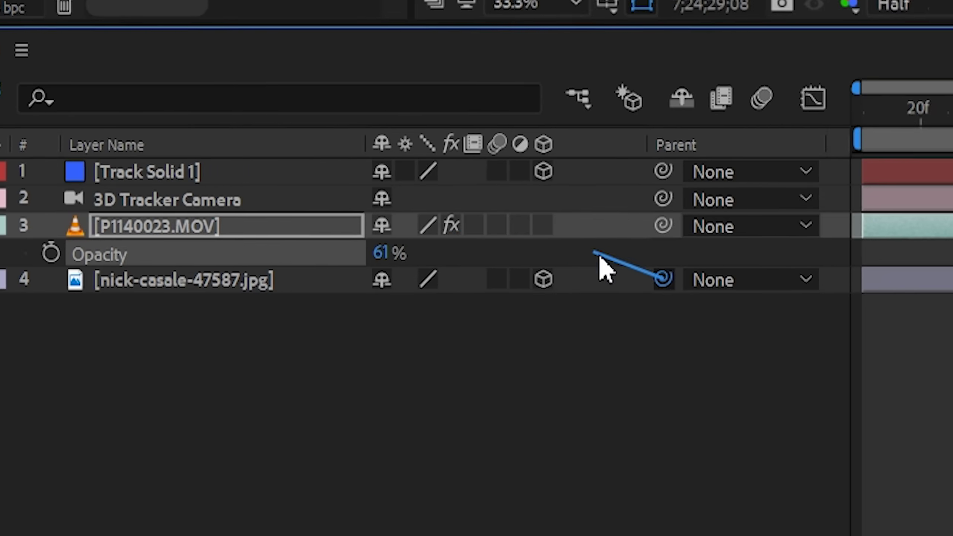
{"action": "left_click_drag", "start_coordinate": [305, 204], "coordinate": [305, 204]}
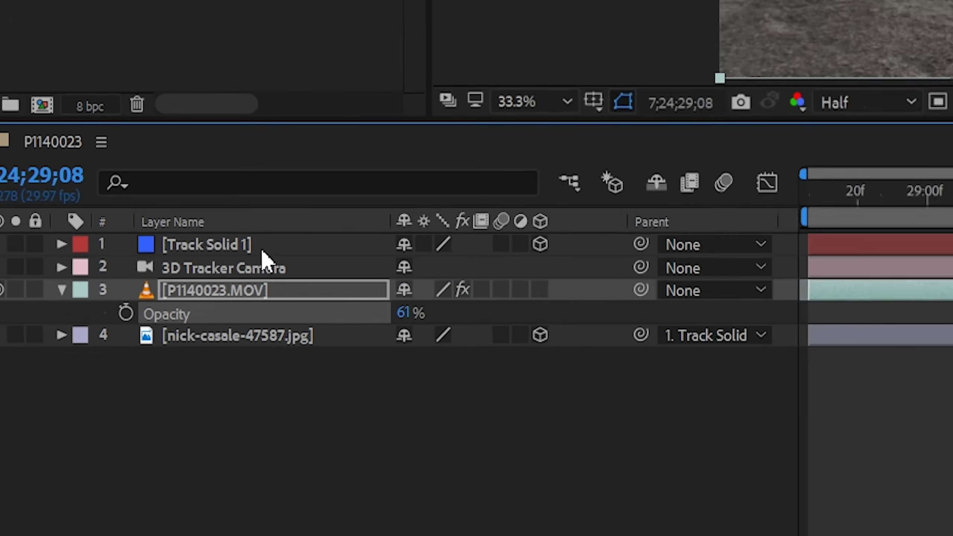
{"action": "key", "text": "space"}
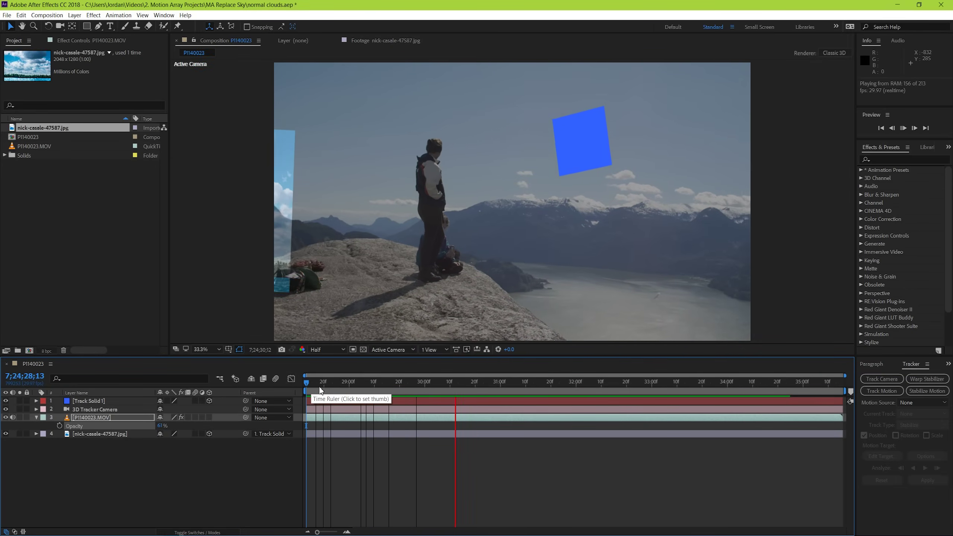
{"action": "key", "text": "space"}
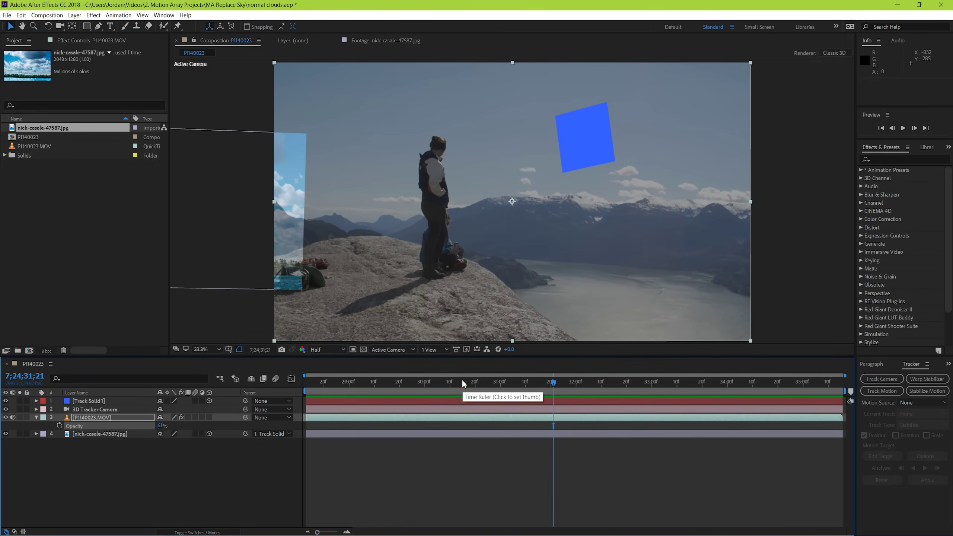
{"action": "key", "text": "space"}
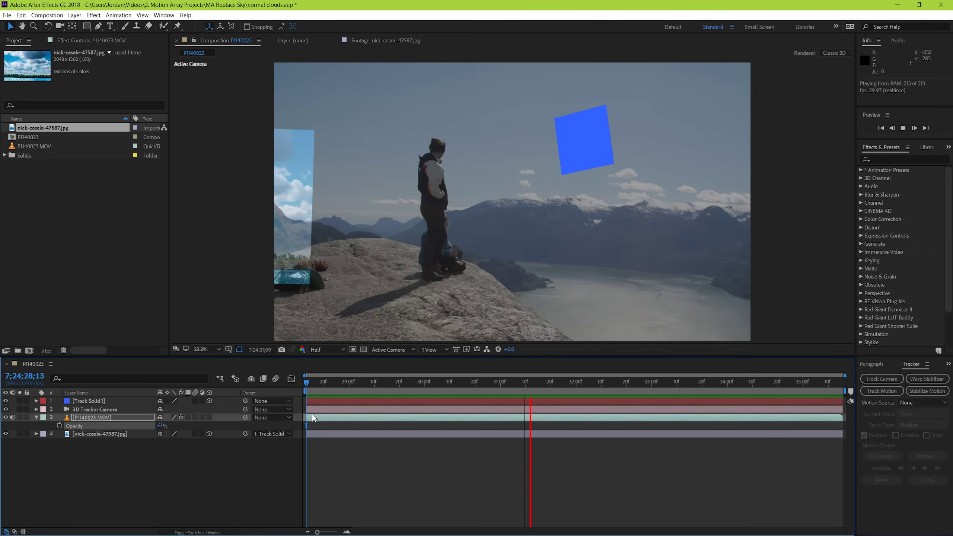
{"action": "left_click", "coordinate": [604, 380]}
{"action": "key", "text": "space"}
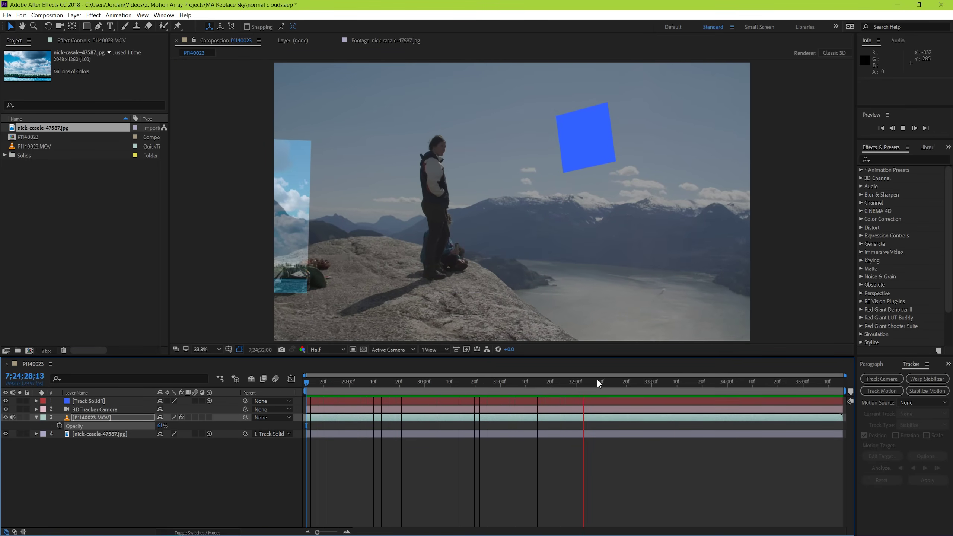
{"action": "left_click_drag", "start_coordinate": [596, 381], "coordinate": [266, 410]}
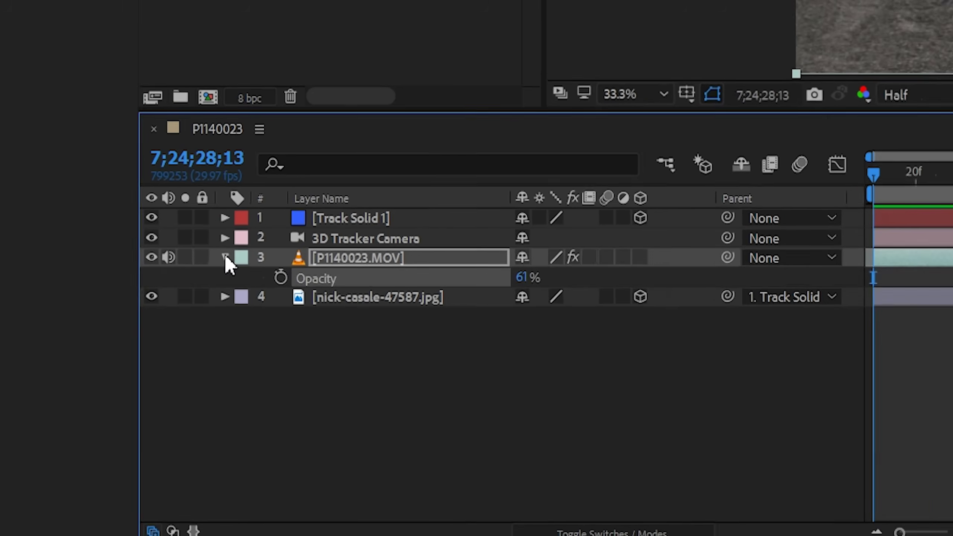
- Reveal the cloud layer's Transform and push its Position Z far back
{"action": "left_click", "coordinate": [36, 417]}
{"action": "left_click", "coordinate": [36, 425]}
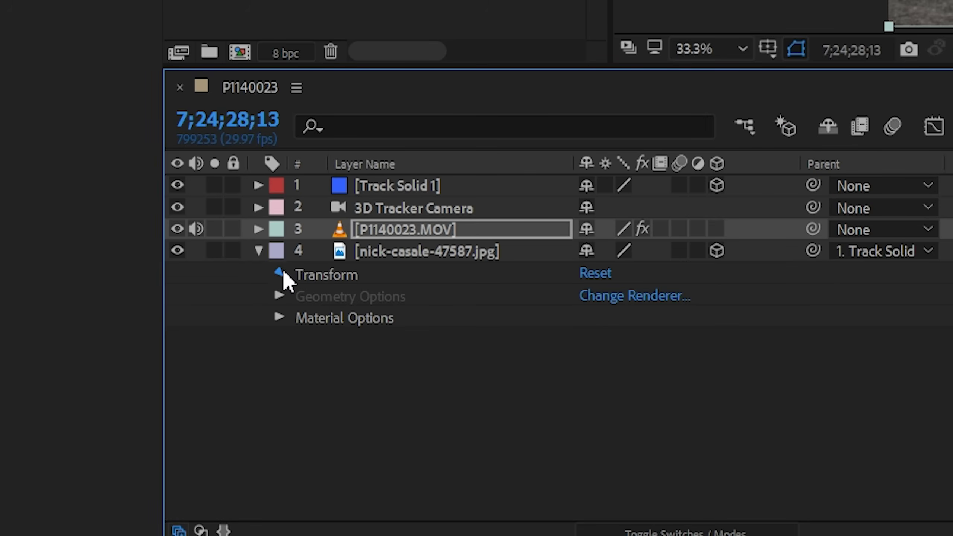
{"action": "left_click", "coordinate": [281, 271]}
{"action": "left_click_drag", "start_coordinate": [668, 317], "coordinate": [688, 319]}
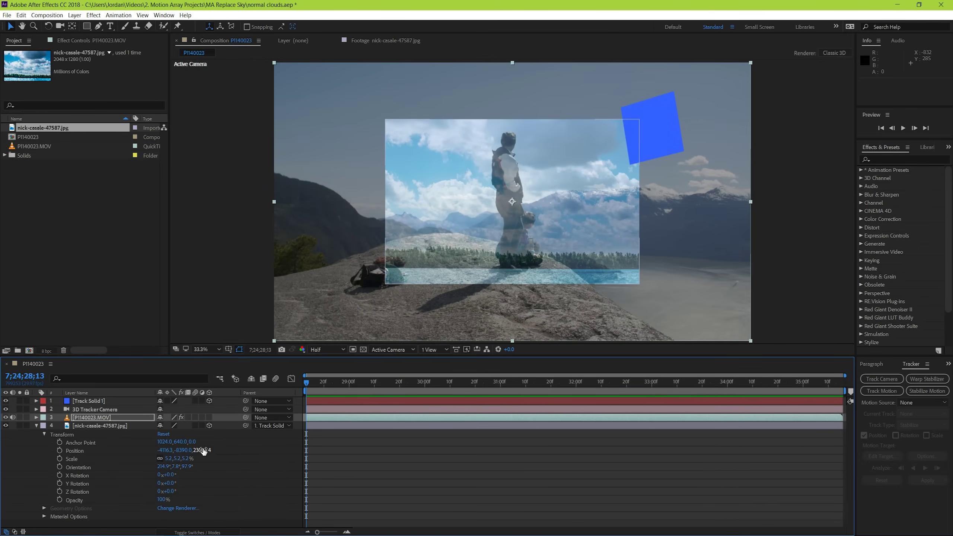
{"action": "left_click_drag", "start_coordinate": [204, 451], "coordinate": [33, 479]}
- Centre the cloud image in the frame and fine-tune its depth to about 22217, previewing the placement
{"action": "left_click", "coordinate": [179, 458]}
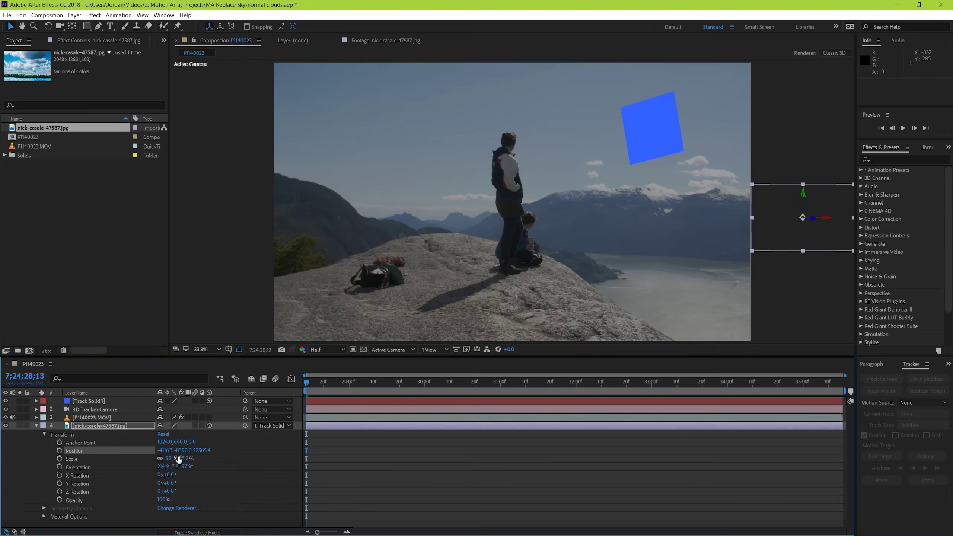
{"action": "left_click_drag", "start_coordinate": [792, 235], "coordinate": [484, 199]}
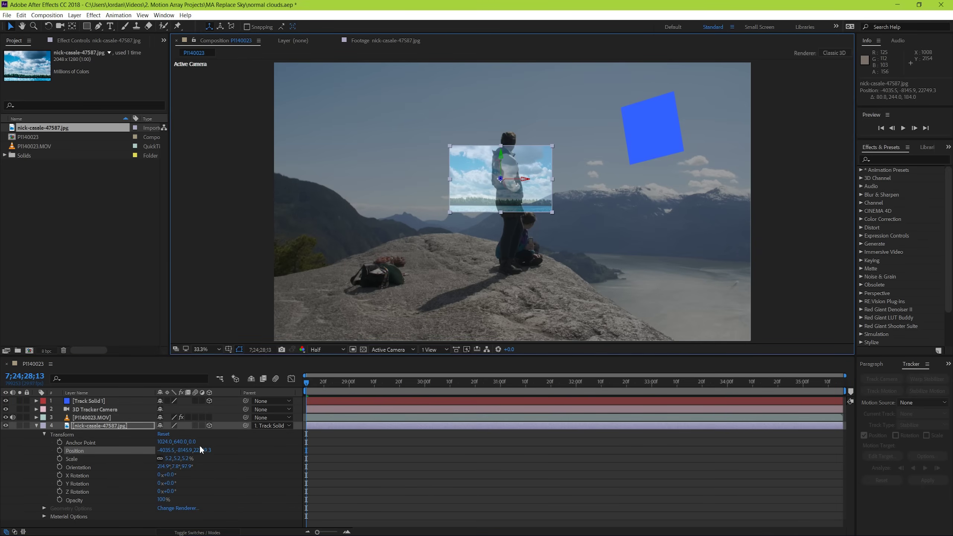
{"action": "left_click_drag", "start_coordinate": [200, 449], "coordinate": [190, 450]}
{"action": "key", "text": "space"}
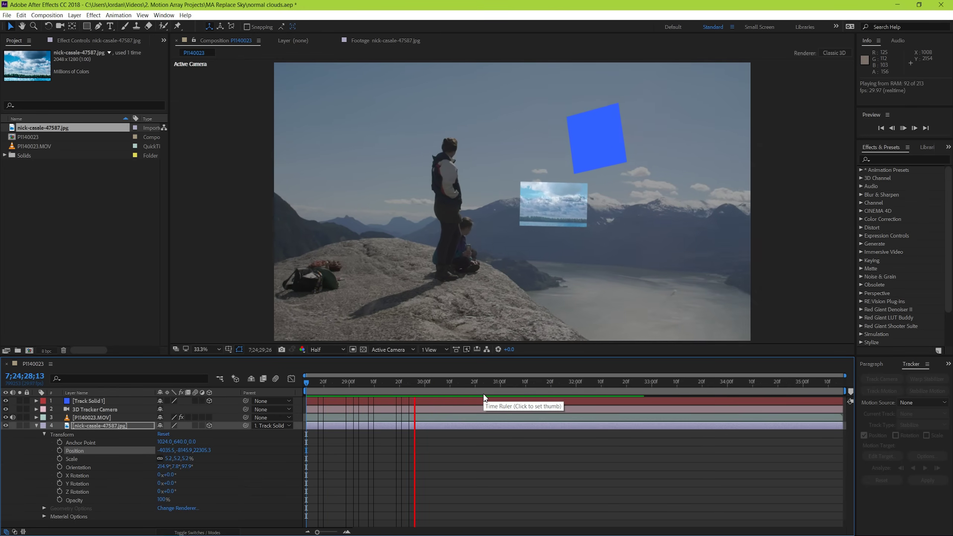
{"action": "key", "text": "space"}
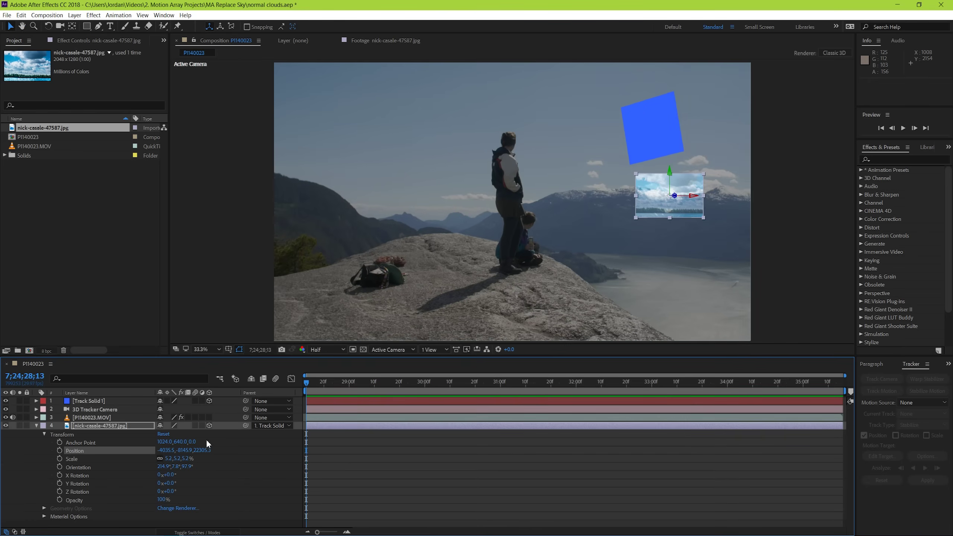
{"action": "left_click_drag", "start_coordinate": [208, 450], "coordinate": [175, 460]}
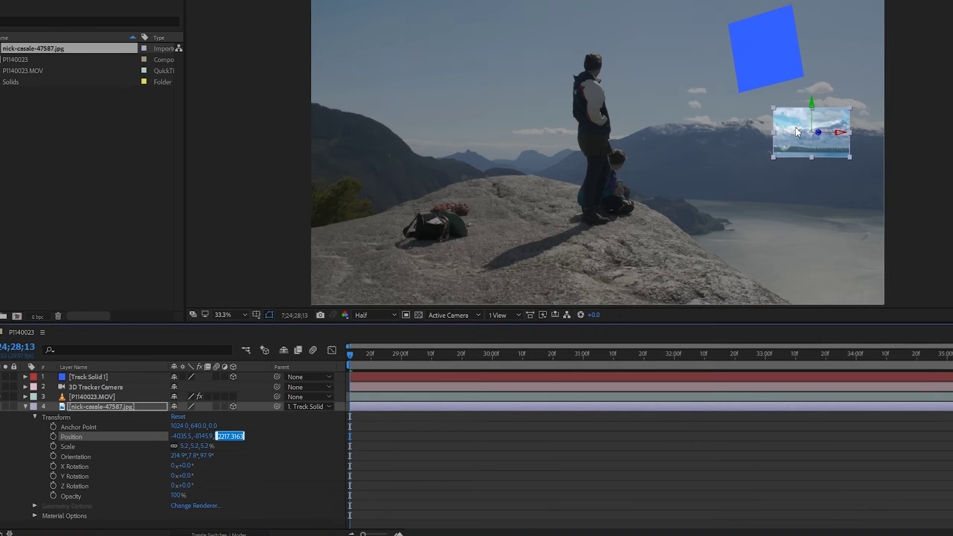
- Set the cloud image's Position Z to -1000000, drag it back into frame near the person's head, and preview
{"action": "type", "text": "-1"}
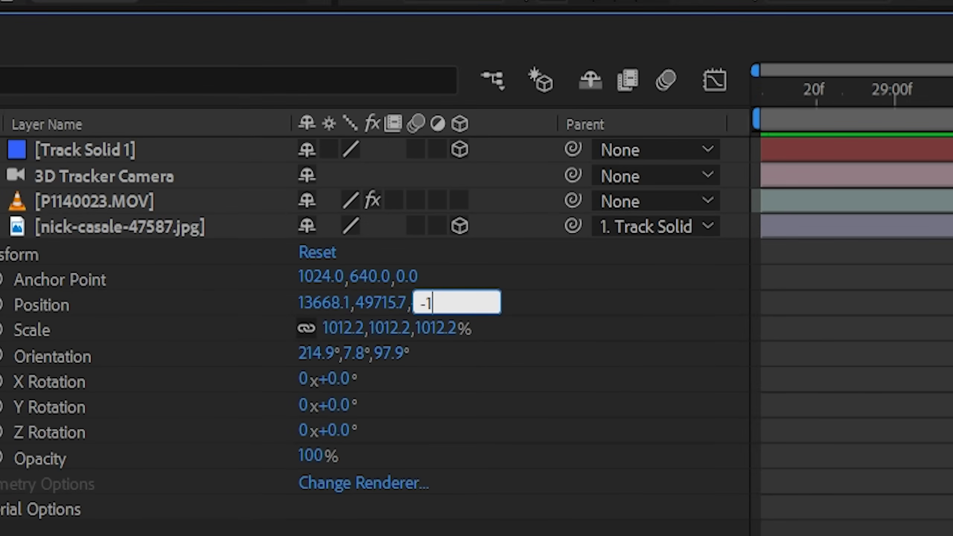
{"action": "type", "text": "000000"}
{"action": "key", "text": "Return"}
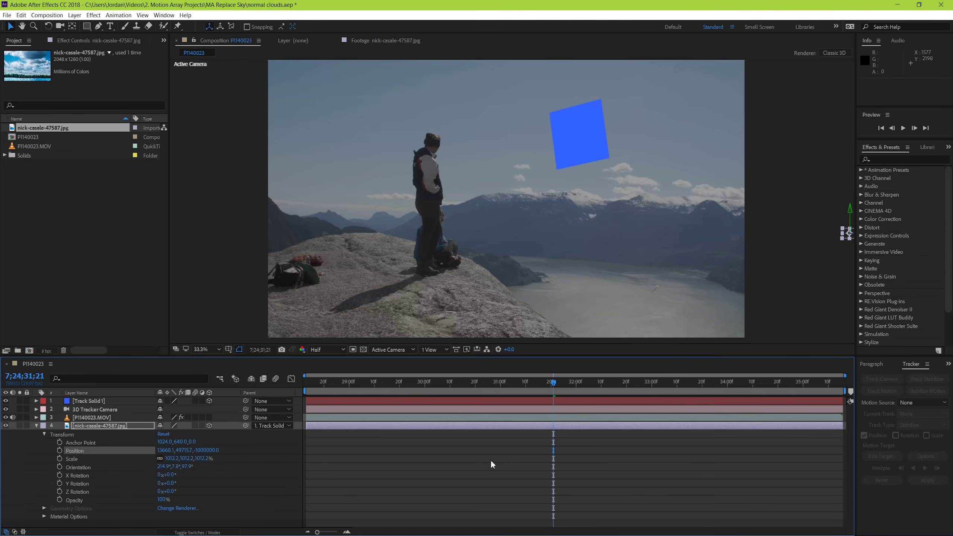
{"action": "key", "text": "comma"}
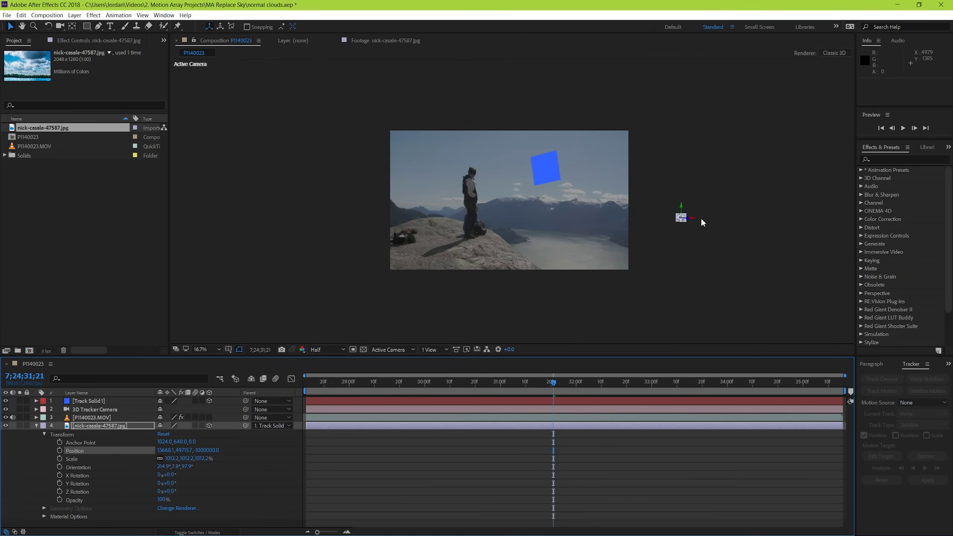
{"action": "left_click_drag", "start_coordinate": [693, 221], "coordinate": [111, 265]}
{"action": "key", "text": "period"}
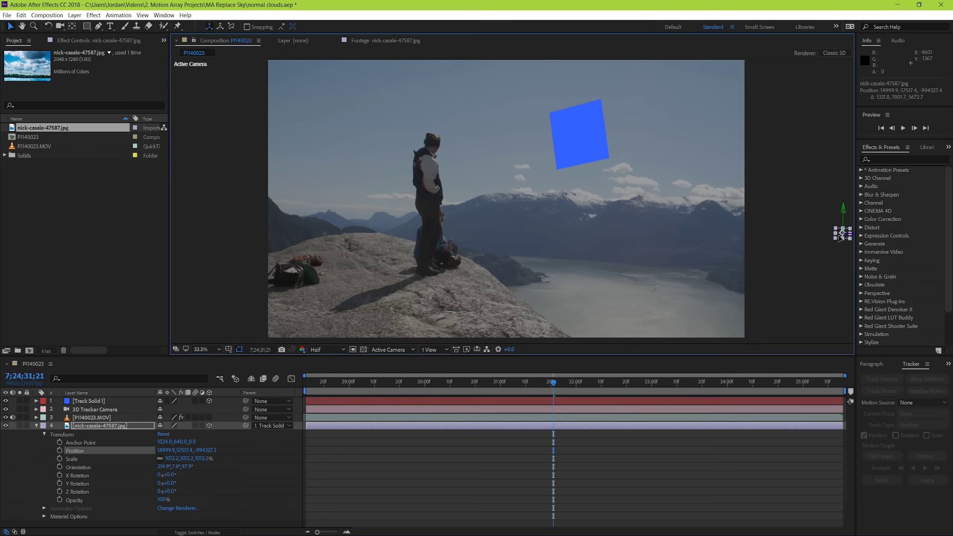
{"action": "left_click_drag", "start_coordinate": [839, 238], "coordinate": [493, 205]}
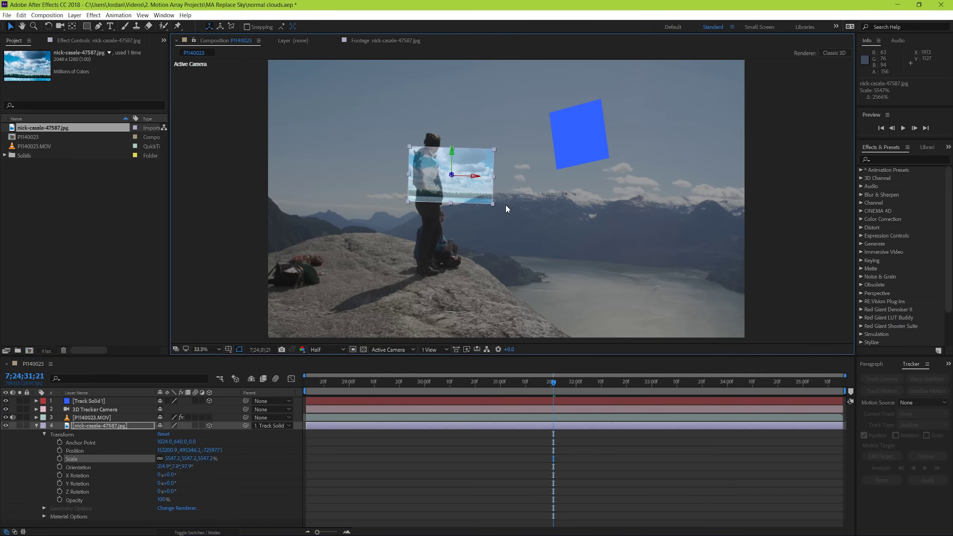
{"action": "key", "text": "space"}
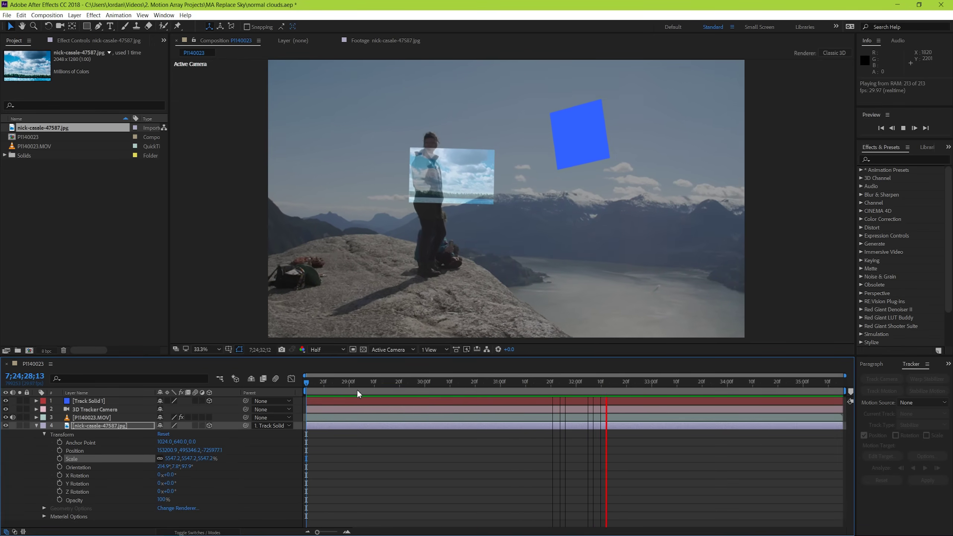
- Enlarge the cloud image to cover the frame, trying and undoing a 3D rotation
{"action": "key", "text": "space"}
{"action": "left_click", "coordinate": [340, 427]}
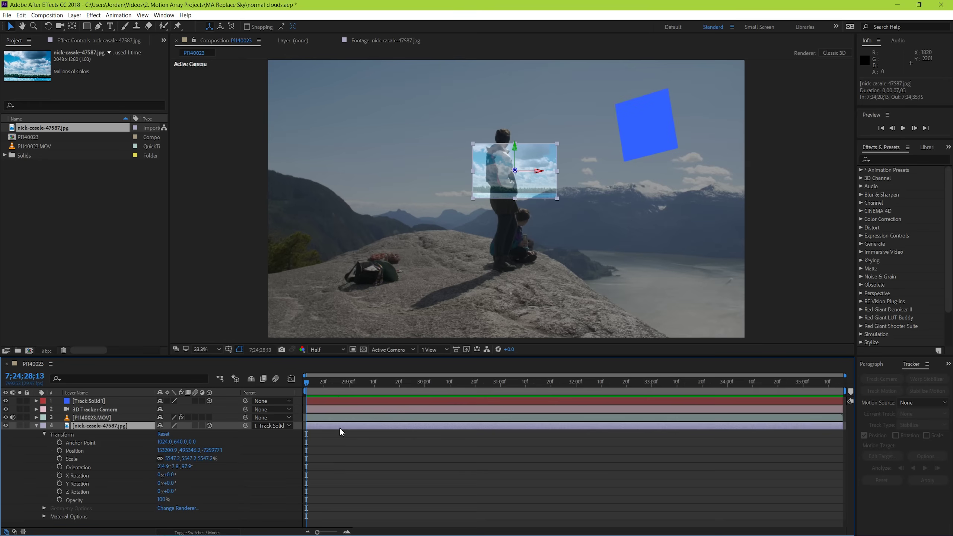
{"action": "left_click", "coordinate": [472, 197]}
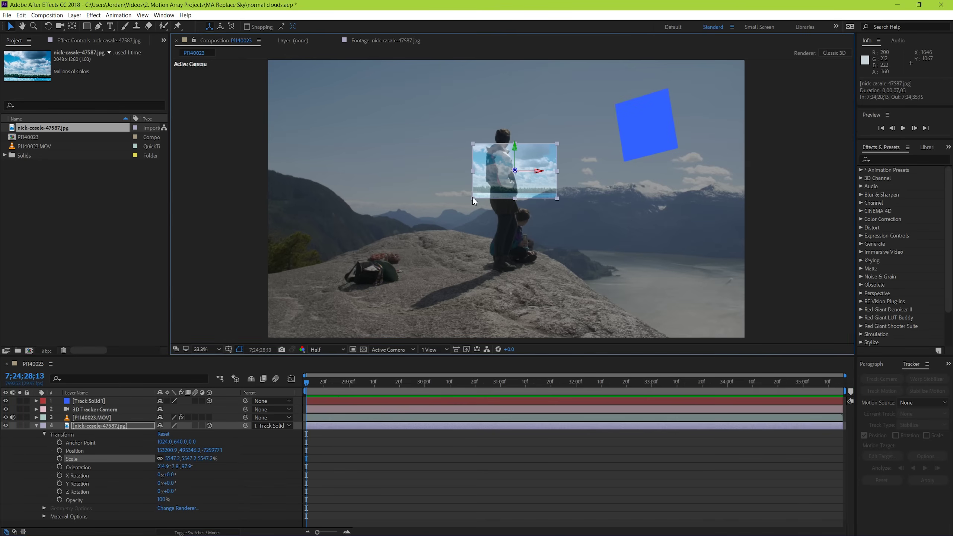
{"action": "left_click_drag", "start_coordinate": [472, 196], "coordinate": [244, 342]}
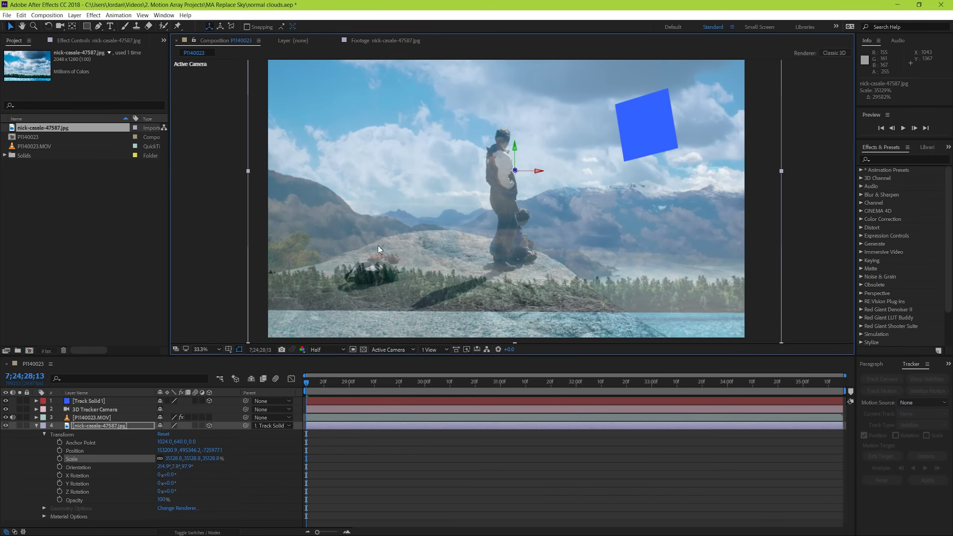
{"action": "key", "text": "comma"}
{"action": "key", "text": "period"}
{"action": "key", "text": "w"}
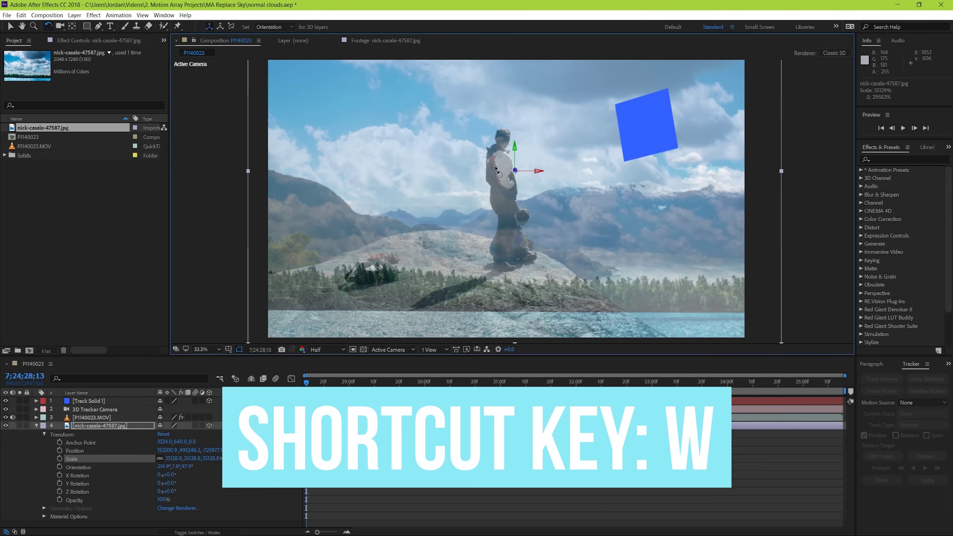
{"action": "left_click_drag", "start_coordinate": [516, 149], "coordinate": [510, 151]}
{"action": "key", "text": "ctrl+z"}
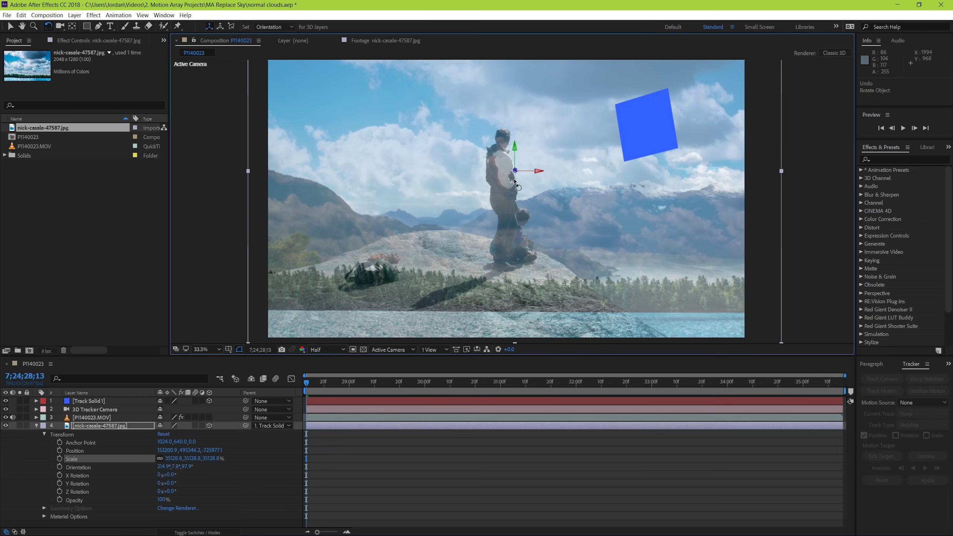
{"action": "key", "text": "space"}
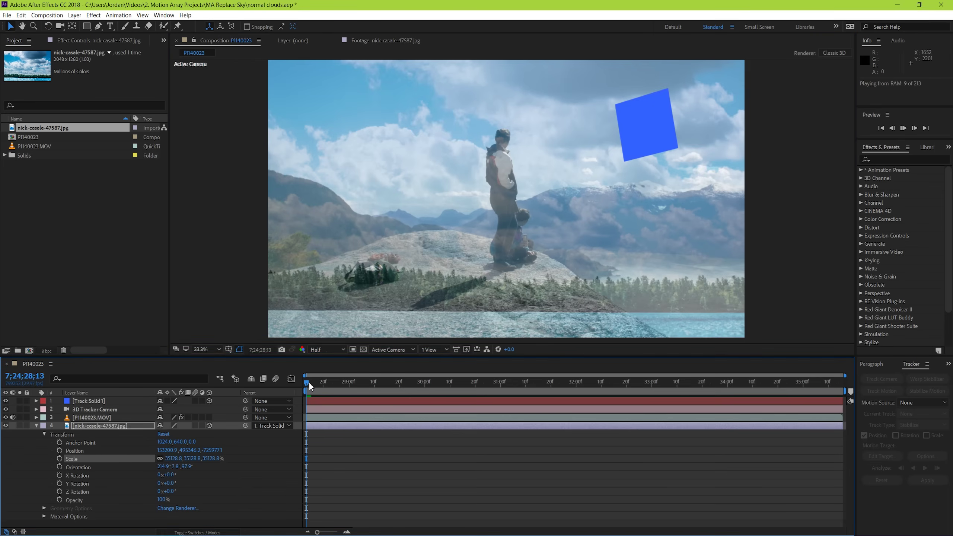
{"action": "key", "text": "space"}
- Reposition and resize the cloud image higher in the sky, then preview the adjusted shot
{"action": "key", "text": "comma"}
{"action": "key", "text": "comma"}
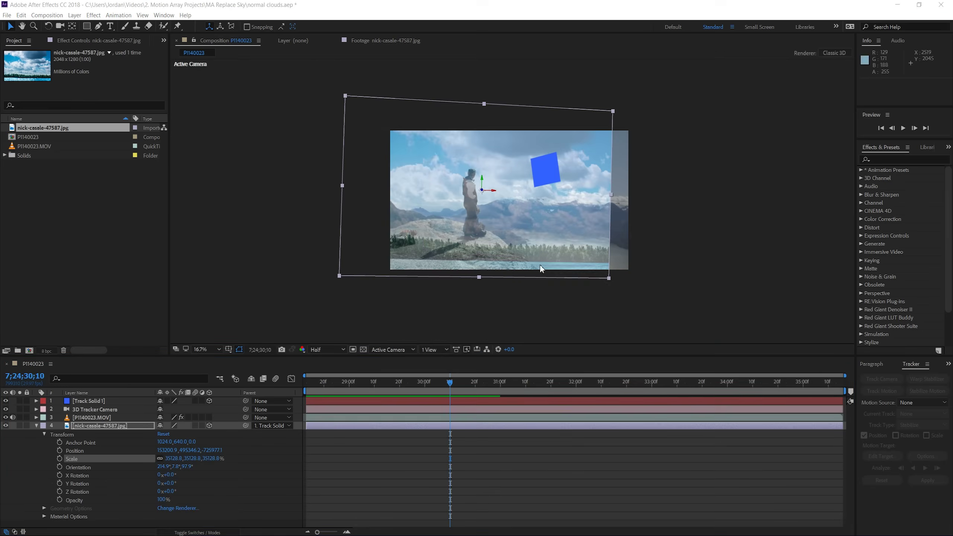
{"action": "left_click_drag", "start_coordinate": [615, 285], "coordinate": [602, 258]}
{"action": "key", "text": "space"}
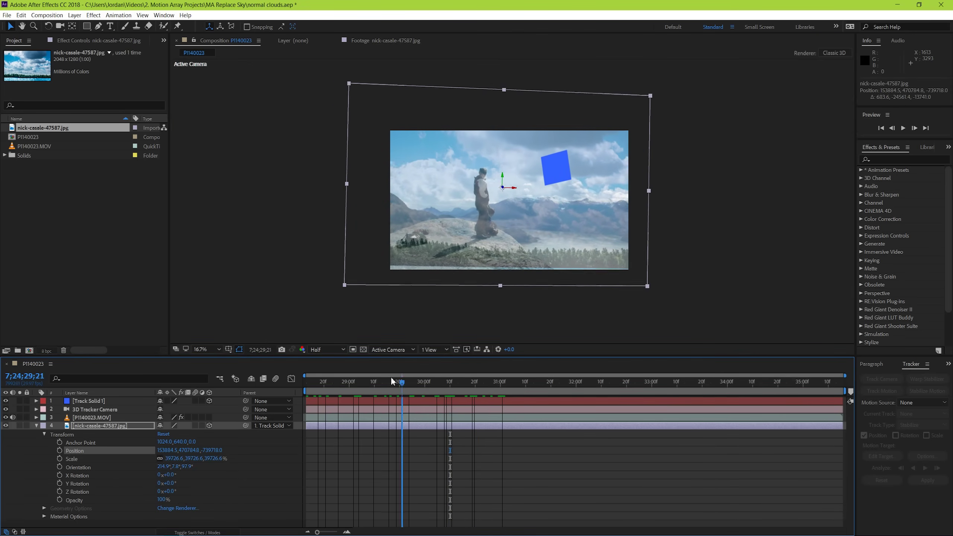
{"action": "left_click_drag", "start_coordinate": [675, 87], "coordinate": [654, 109]}
{"action": "left_click_drag", "start_coordinate": [620, 157], "coordinate": [619, 126]}
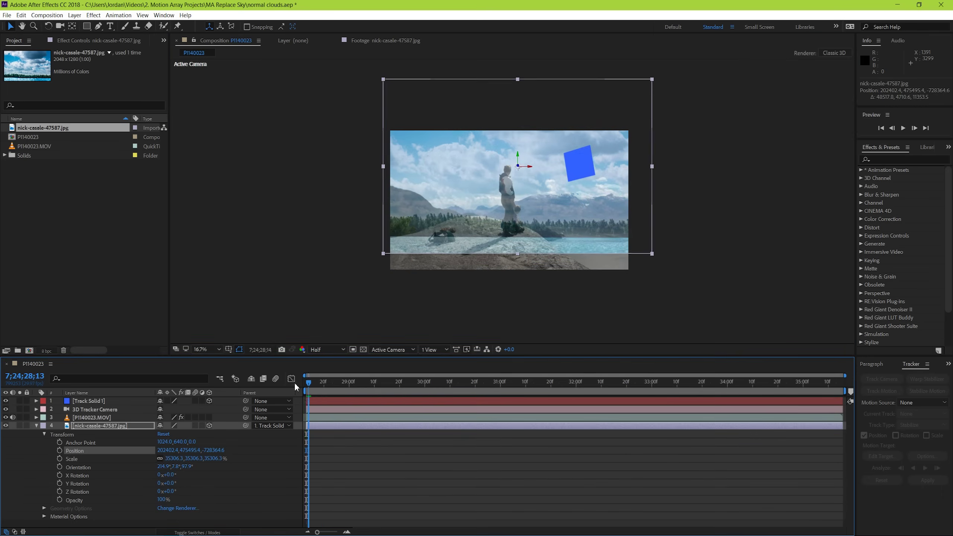
{"action": "left_click_drag", "start_coordinate": [306, 382], "coordinate": [452, 383]}
{"action": "left_click_drag", "start_coordinate": [617, 93], "coordinate": [628, 81]}
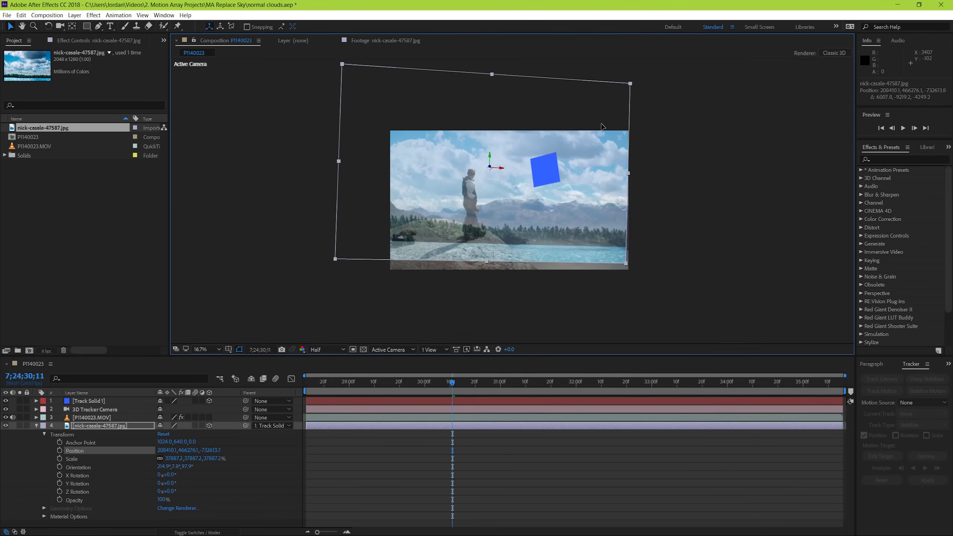
{"action": "key", "text": "space"}
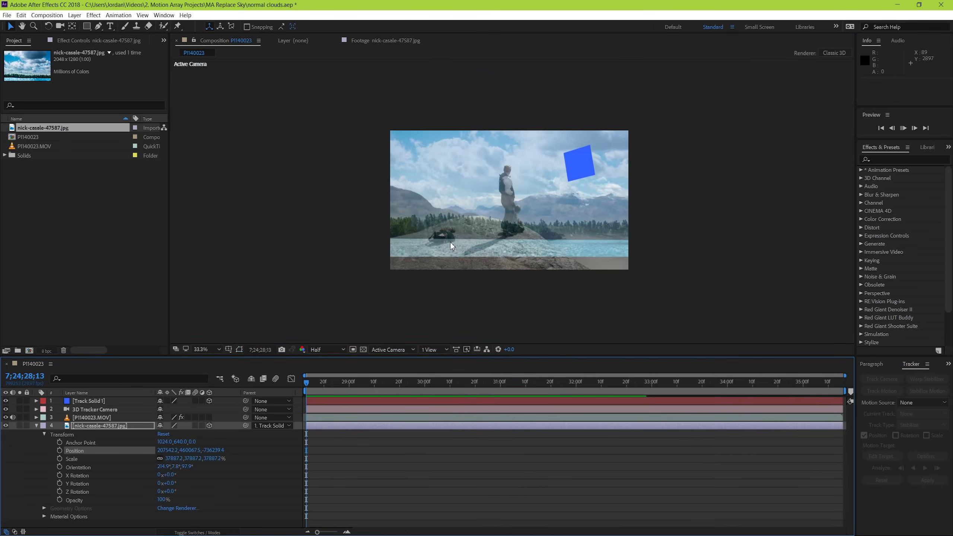
{"action": "key", "text": "period"}
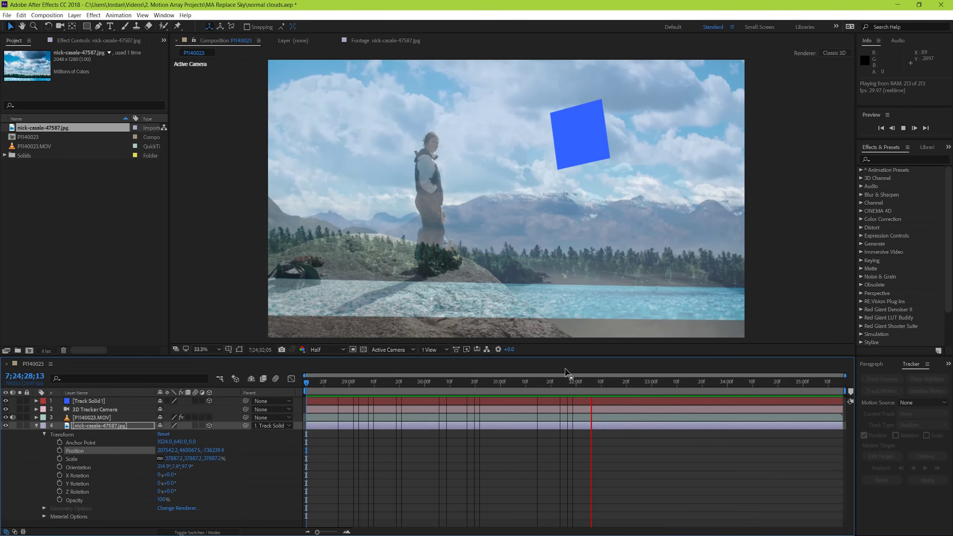
{"action": "key", "text": "space"}
{"action": "key", "text": "space"}
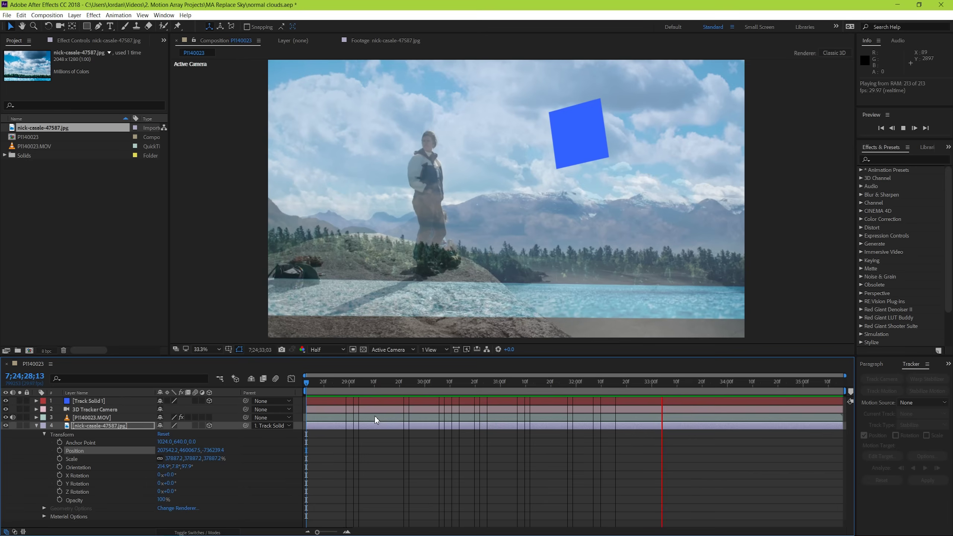
{"action": "key", "text": "space"}
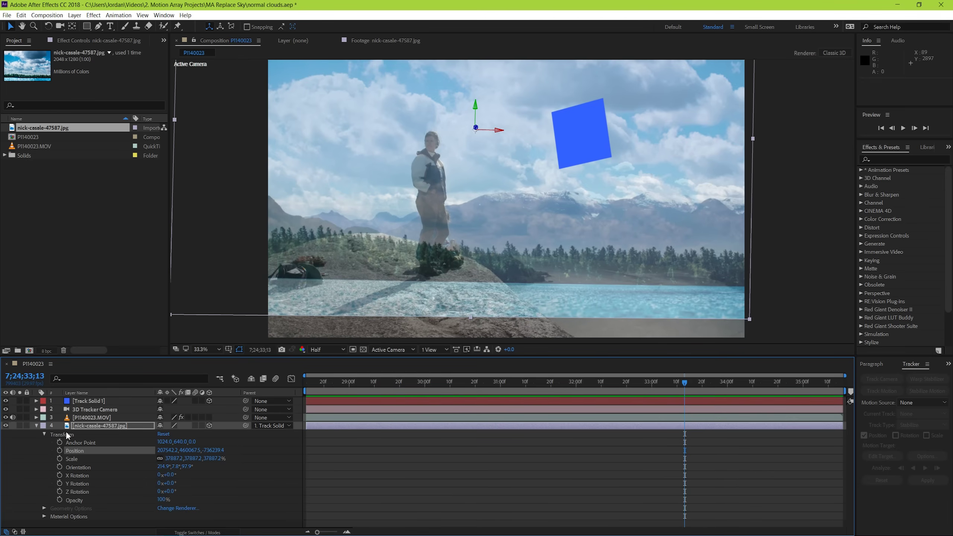
- Hide Track Solid 1 and raise the P1140023.MOV opacity back to 100%
{"action": "left_click", "coordinate": [36, 426]}
{"action": "left_click", "coordinate": [5, 400]}
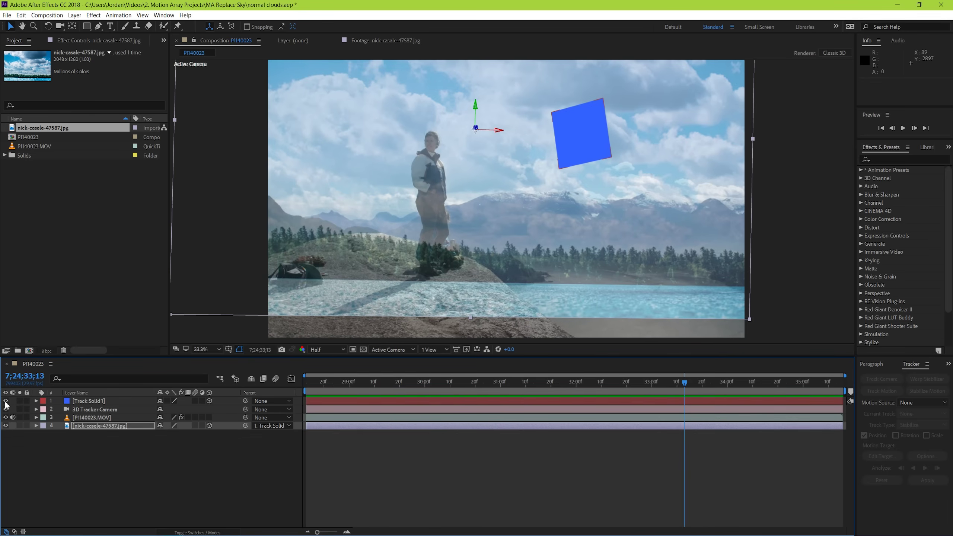
{"action": "left_click", "coordinate": [37, 418]}
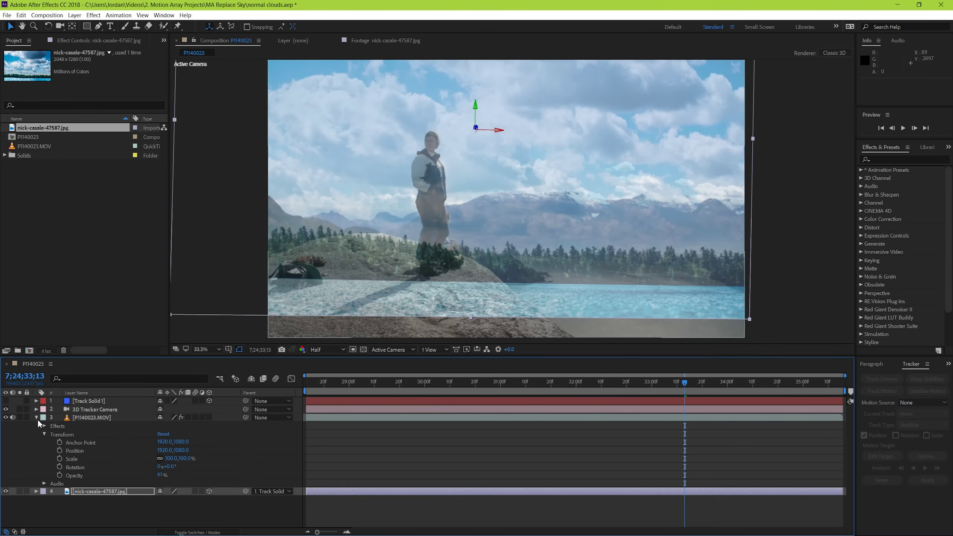
{"action": "left_click_drag", "start_coordinate": [161, 475], "coordinate": [436, 428]}
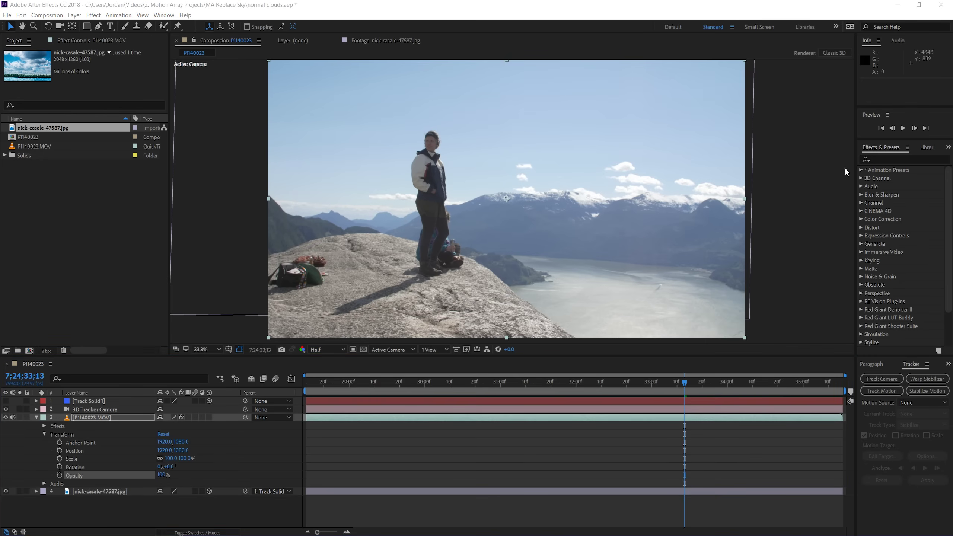
- Apply the Color Range effect from Effects & Presets to the mountain footage
{"action": "left_click", "coordinate": [876, 159]}
{"action": "type", "text": "color range"}
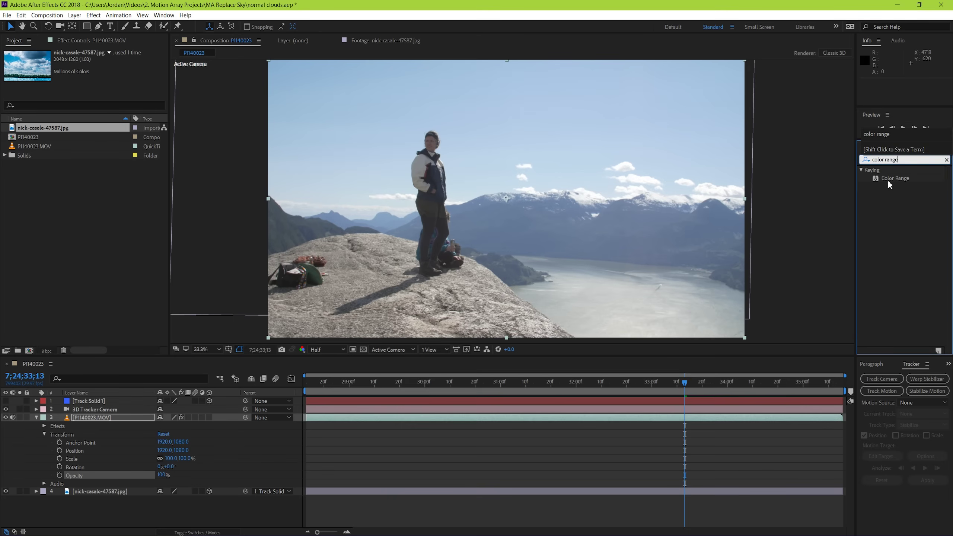
{"action": "left_click_drag", "start_coordinate": [887, 181], "coordinate": [365, 422]}
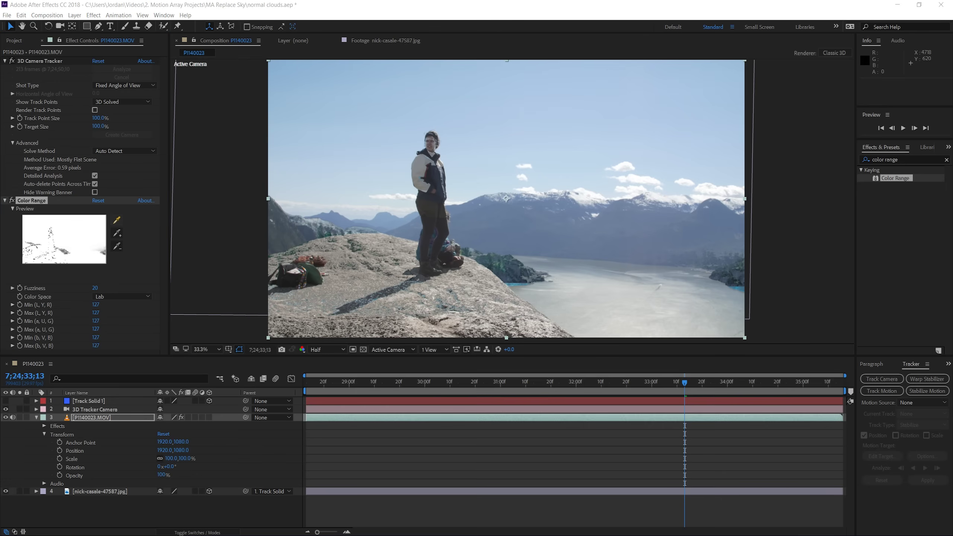
- Sample the blue sky with Color Range's eyedropper and add three more sky shades to the key
{"action": "left_click", "coordinate": [117, 221]}
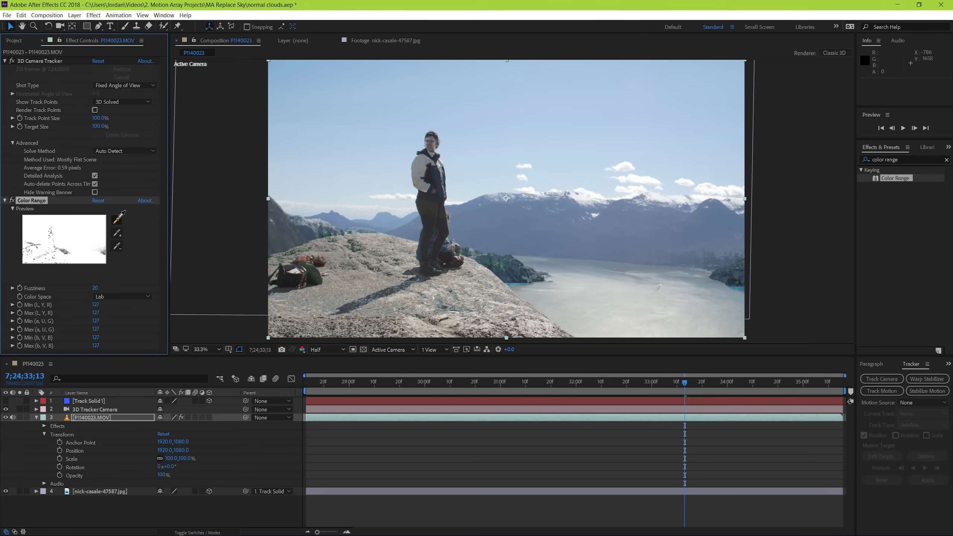
{"action": "left_click", "coordinate": [490, 128]}
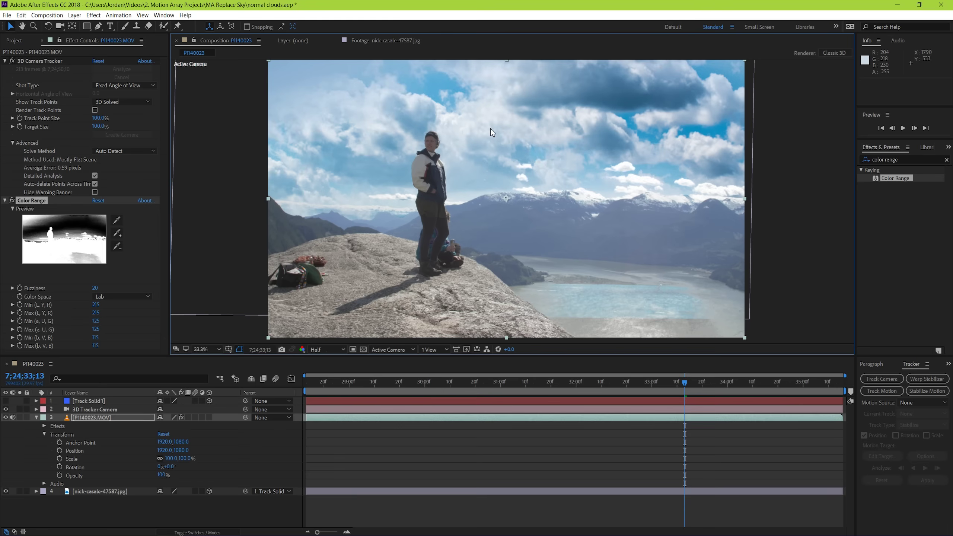
{"action": "left_click", "coordinate": [117, 234]}
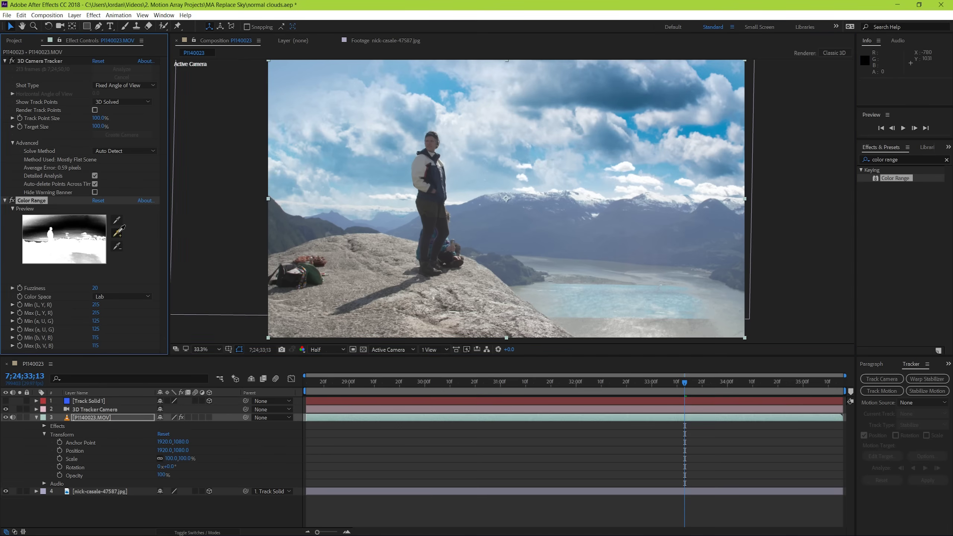
{"action": "left_click", "coordinate": [351, 99]}
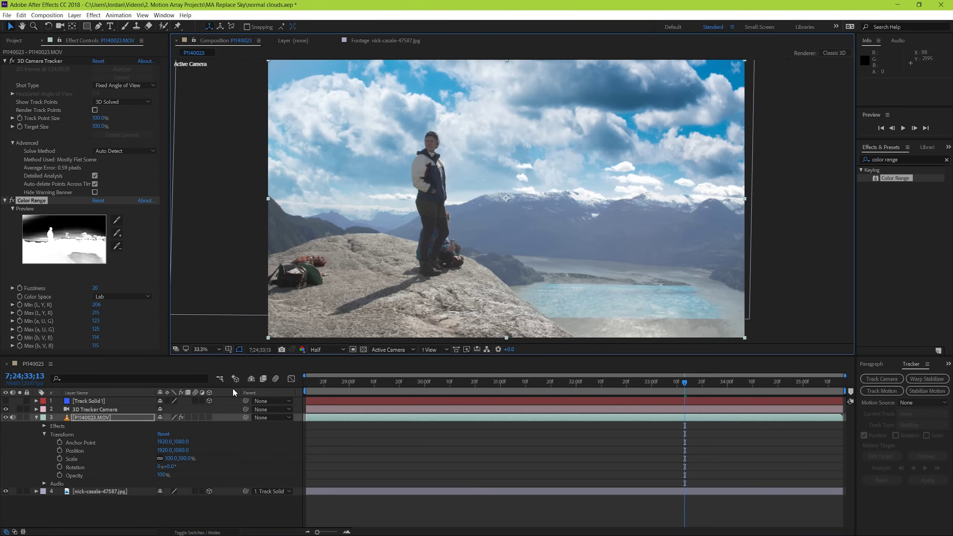
{"action": "left_click", "coordinate": [6, 492]}
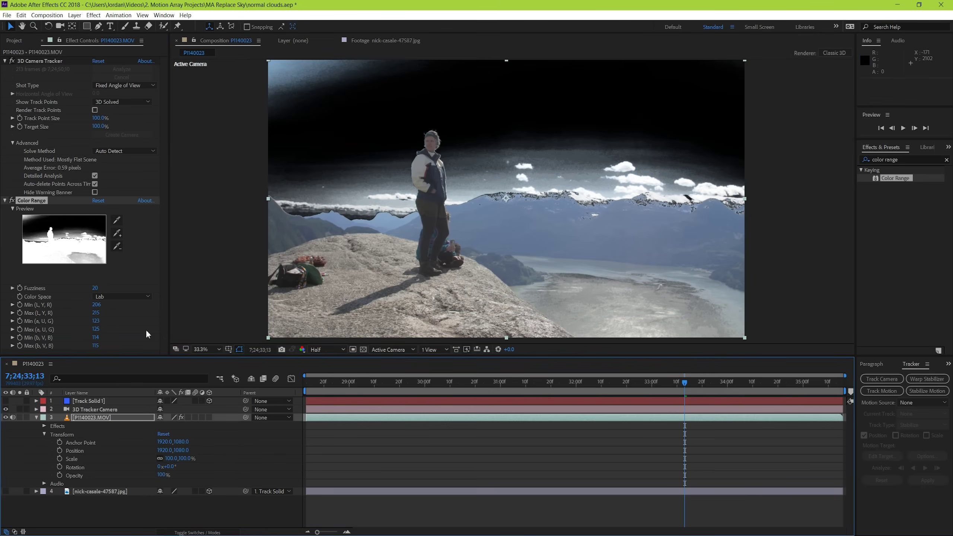
{"action": "left_click", "coordinate": [118, 234]}
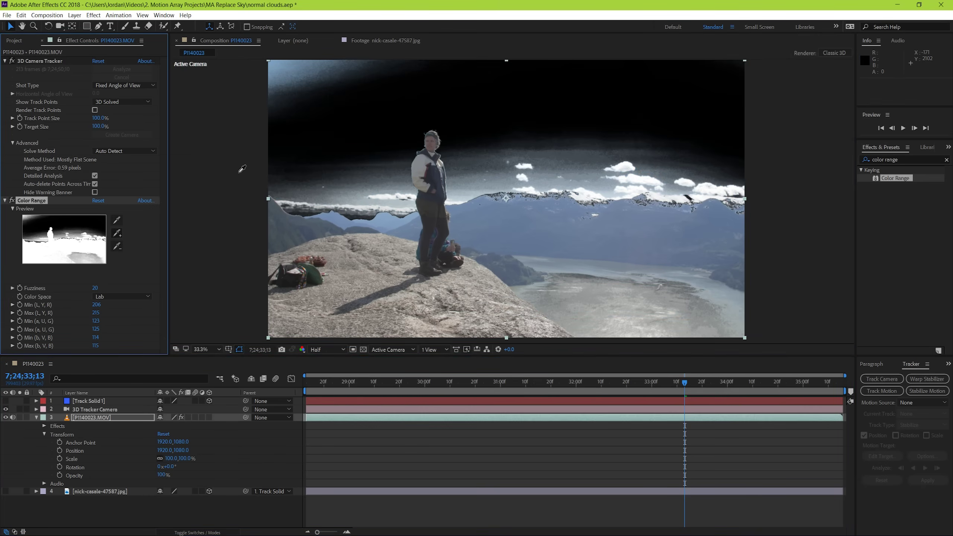
{"action": "left_click", "coordinate": [274, 69]}
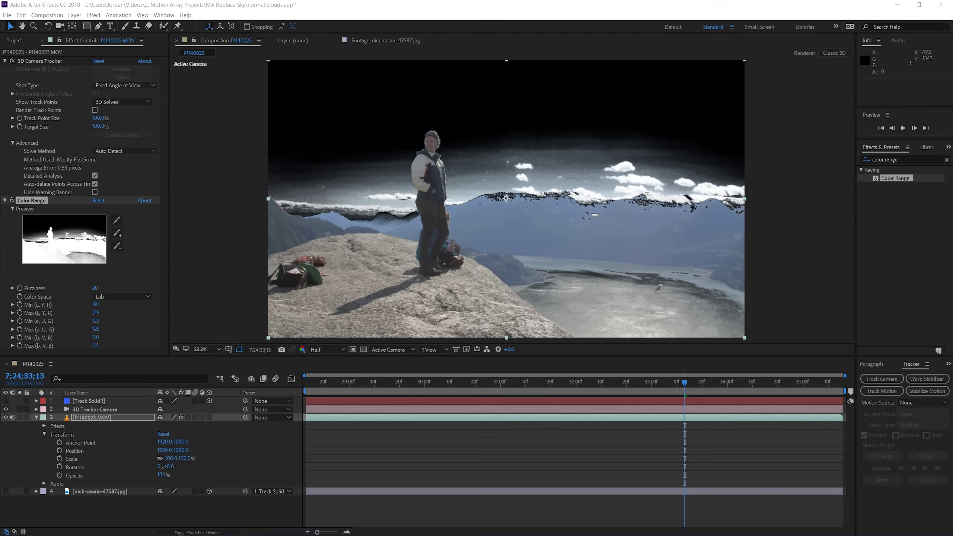
{"action": "left_click", "coordinate": [117, 233]}
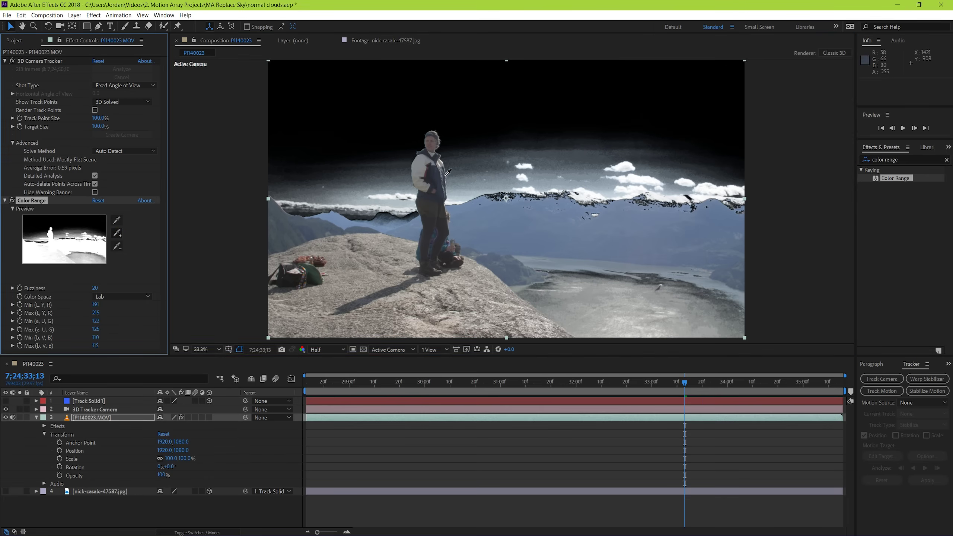
{"action": "left_click", "coordinate": [469, 185]}
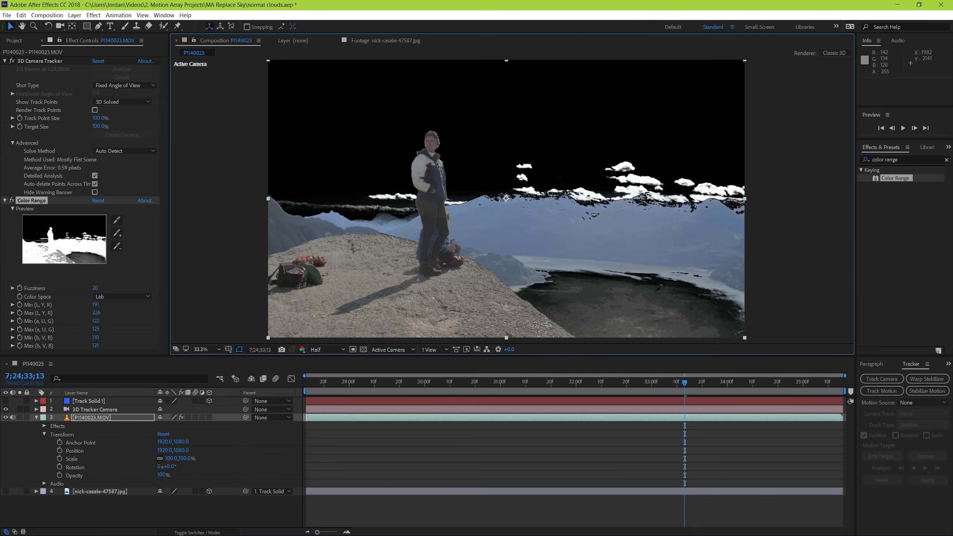
- Raise the key's Min L to 192 and Fuzziness to 25, then show the cloud layer again
{"action": "left_click_drag", "start_coordinate": [94, 305], "coordinate": [92, 345]}
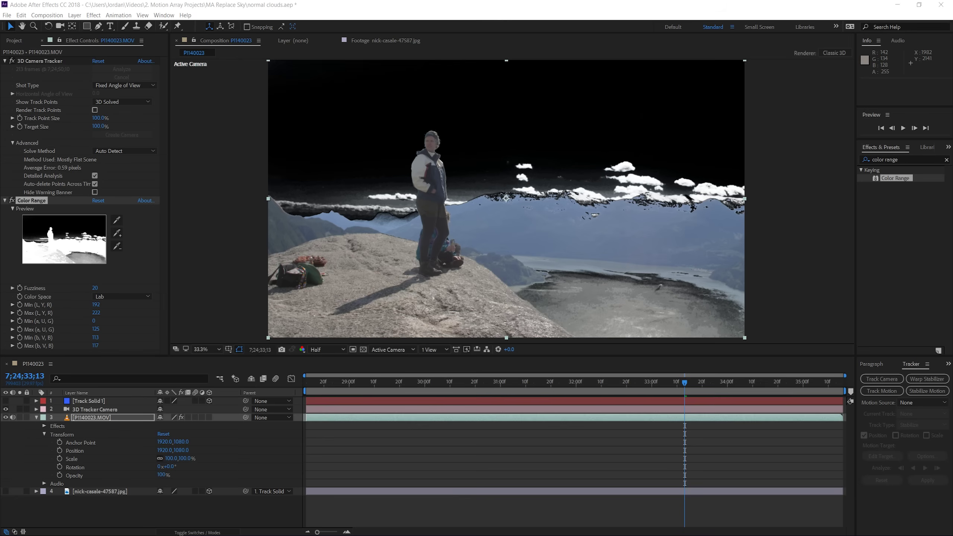
{"action": "left_click_drag", "start_coordinate": [95, 288], "coordinate": [101, 295]}
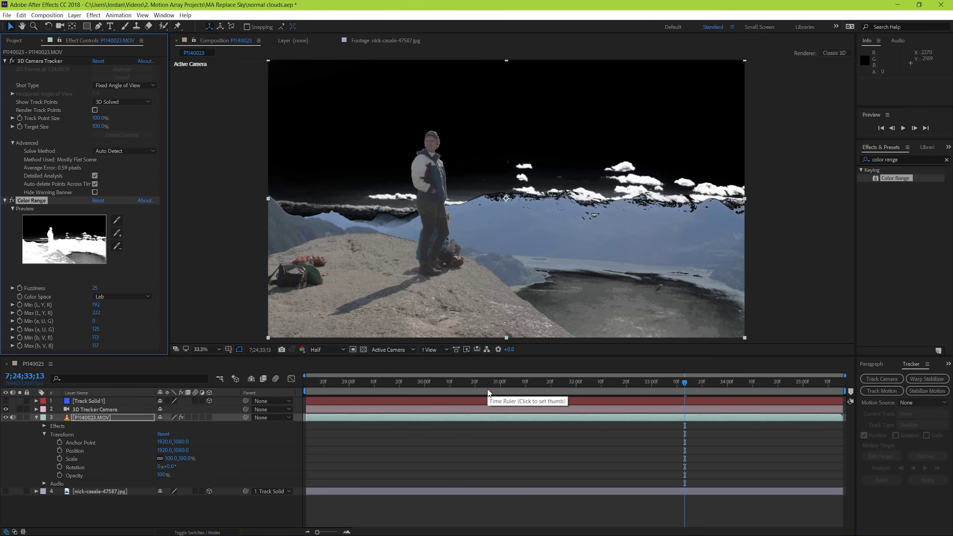
{"action": "left_click", "coordinate": [6, 491]}
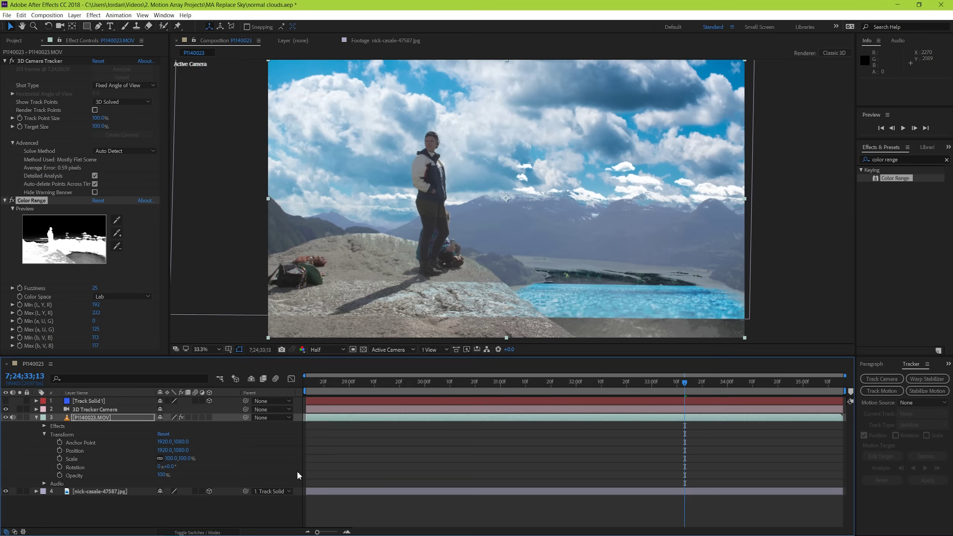
- On the cloud image layer, start a mask left of frame and trace it along the horizon
{"action": "left_click", "coordinate": [37, 418]}
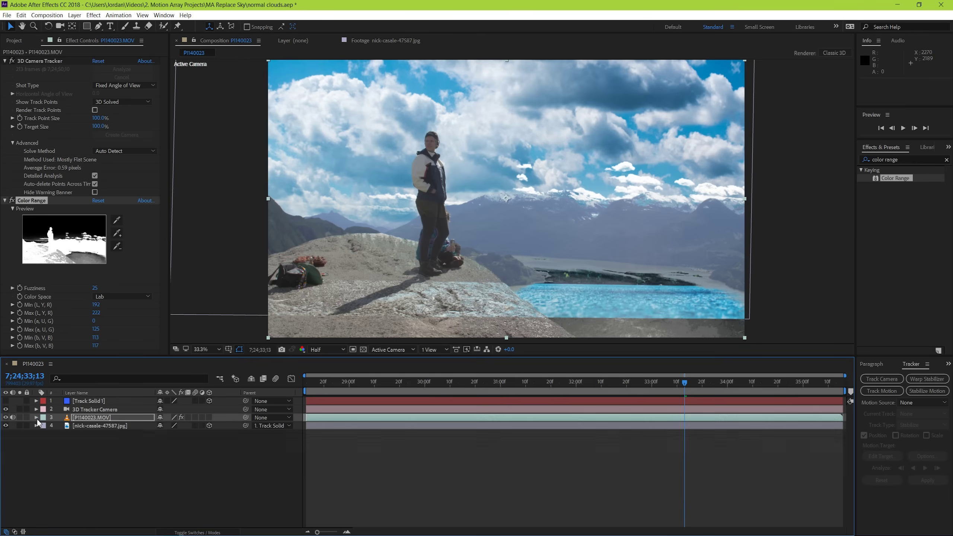
{"action": "left_click", "coordinate": [97, 426]}
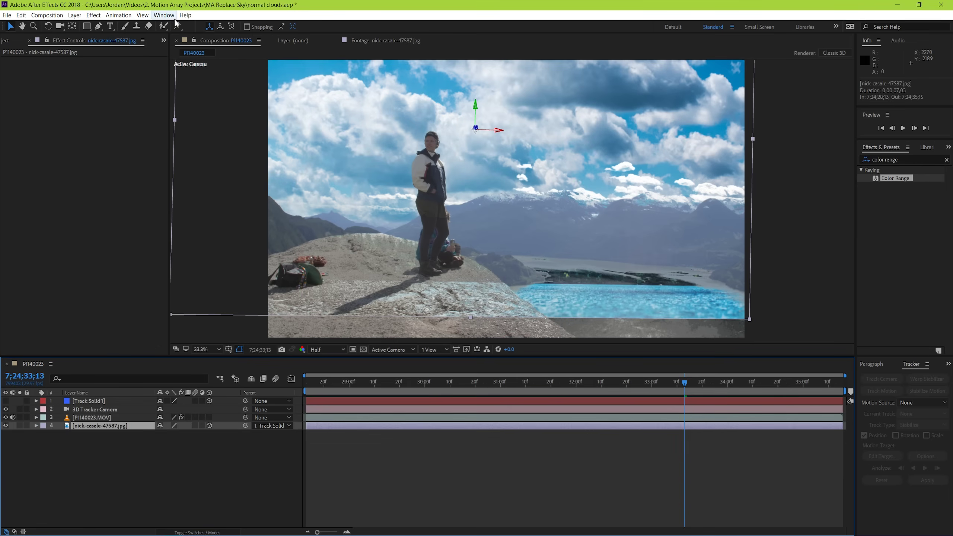
{"action": "left_click", "coordinate": [97, 27]}
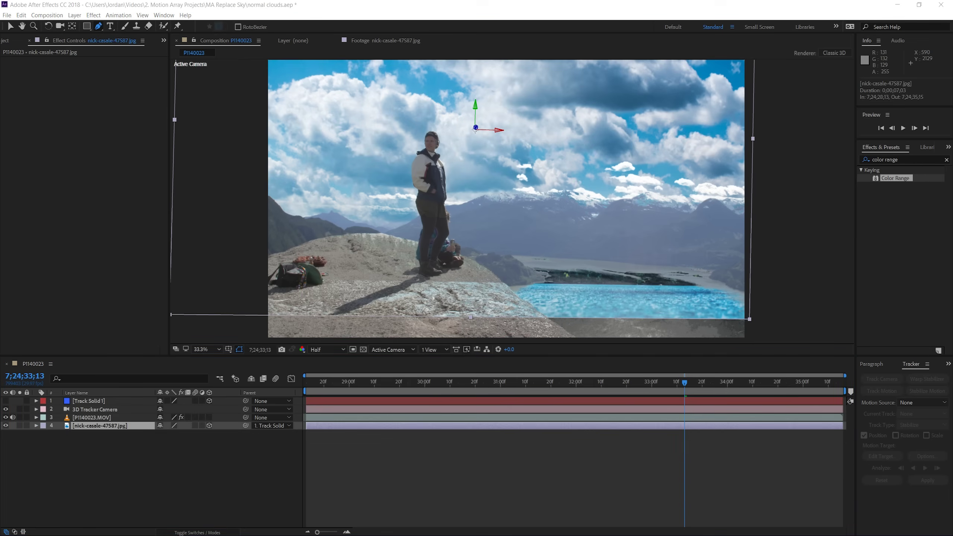
{"action": "key", "text": "comma"}
{"action": "left_click", "coordinate": [372, 197]}
{"action": "left_click", "coordinate": [389, 202]}
{"action": "left_click", "coordinate": [394, 207]}
{"action": "left_click", "coordinate": [406, 214]}
{"action": "left_click", "coordinate": [420, 214]}
{"action": "left_click", "coordinate": [446, 218]}
{"action": "left_click", "coordinate": [474, 211]}
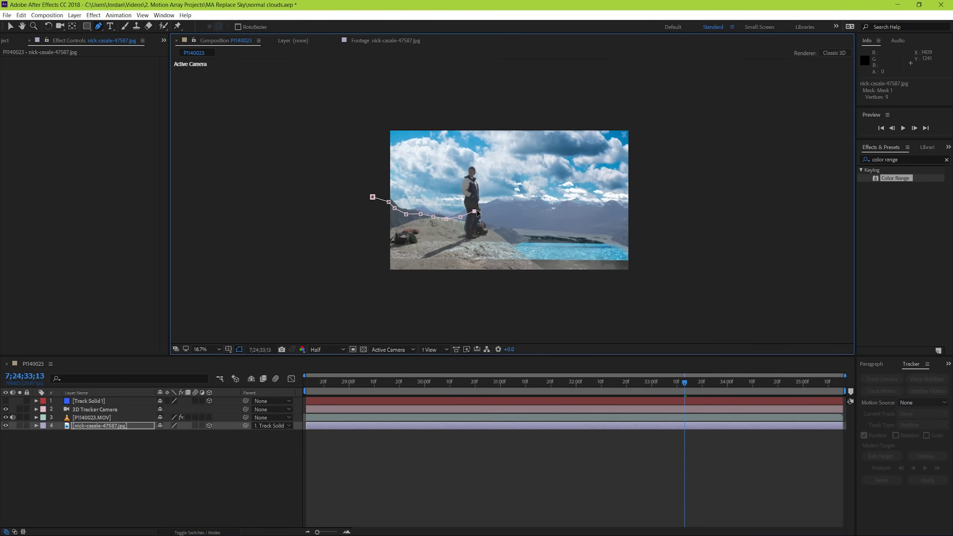
{"action": "left_click", "coordinate": [490, 206]}
{"action": "left_click", "coordinate": [519, 200]}
{"action": "left_click", "coordinate": [539, 204]}
{"action": "left_click", "coordinate": [550, 205]}
{"action": "left_click", "coordinate": [558, 207]}
- Continue the mask along the right horizon, up above the frame, and close it
{"action": "left_click", "coordinate": [566, 205]}
{"action": "left_click", "coordinate": [587, 208]}
{"action": "left_click", "coordinate": [602, 209]}
{"action": "left_click", "coordinate": [620, 209]}
{"action": "left_click", "coordinate": [644, 213]}
{"action": "left_click", "coordinate": [664, 102]}
{"action": "left_click", "coordinate": [359, 93]}
{"action": "left_click", "coordinate": [372, 197]}
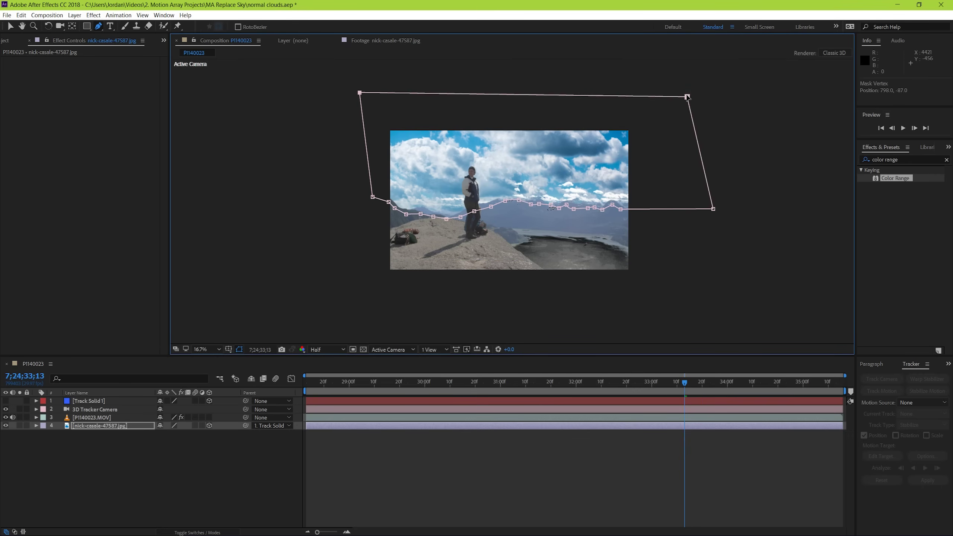
- At the first frame, drag the mask's left and top-left corners further beyond the frame
{"action": "key", "text": "period"}
{"action": "key", "text": "v"}
{"action": "left_click", "coordinate": [256, 375]}
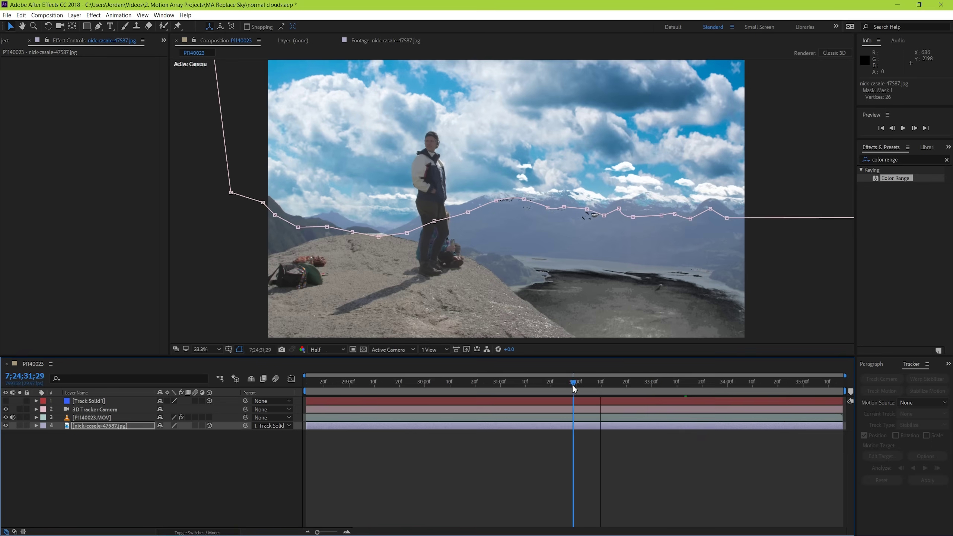
{"action": "key", "text": "Home"}
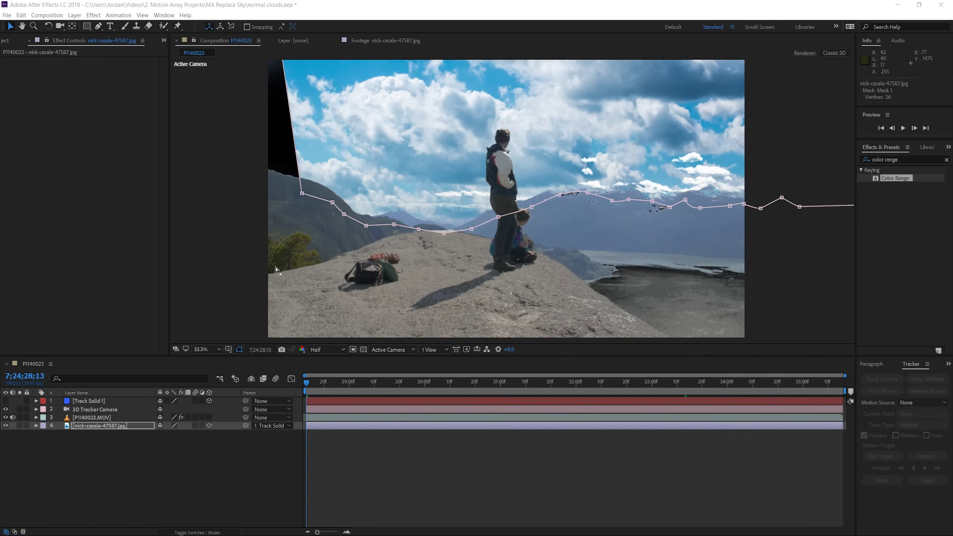
{"action": "left_click_drag", "start_coordinate": [301, 193], "coordinate": [250, 183]}
{"action": "key", "text": "comma"}
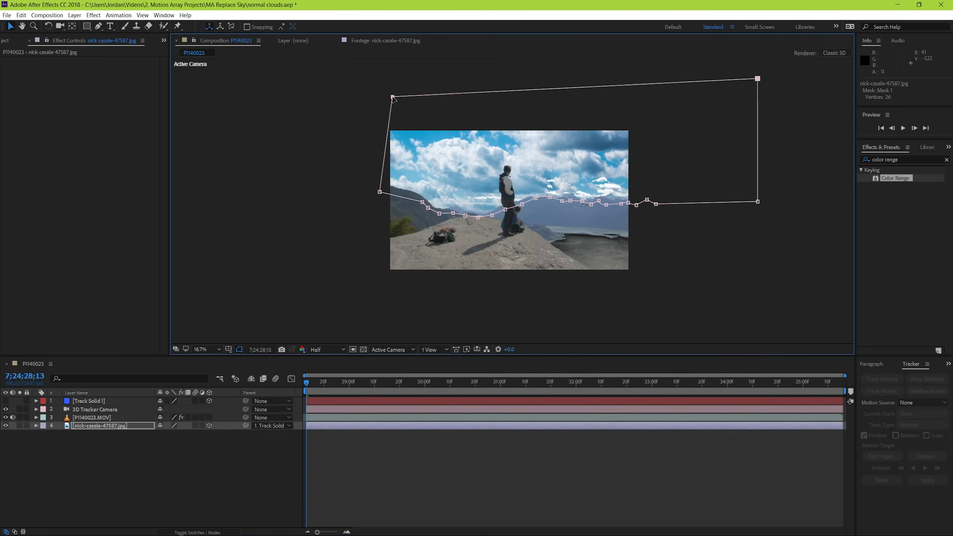
{"action": "left_click_drag", "start_coordinate": [392, 96], "coordinate": [334, 94]}
{"action": "left_click_drag", "start_coordinate": [380, 192], "coordinate": [331, 182]}
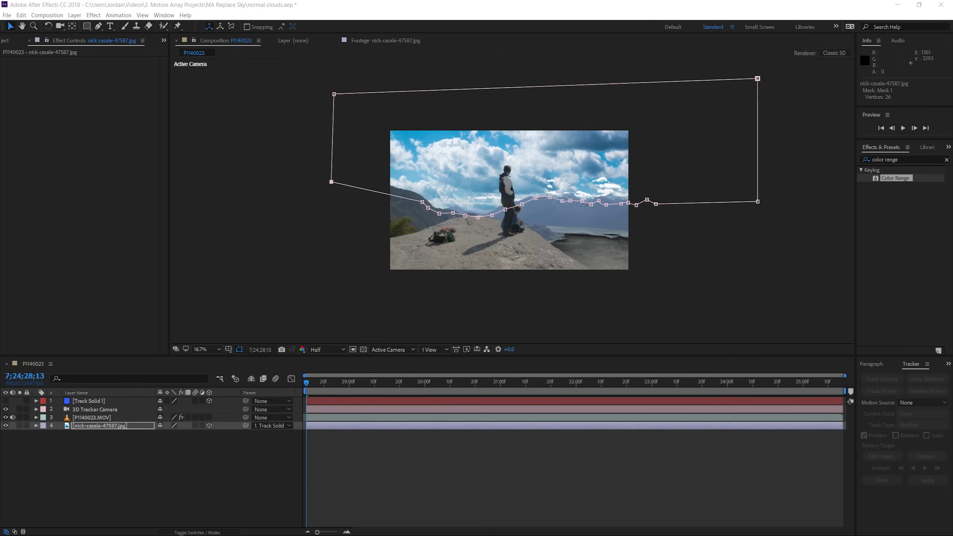
- Set Mask 1's feather on the cloud layer to 334,334 and scrub ahead to check the blend
{"action": "left_click", "coordinate": [37, 426]}
{"action": "left_click", "coordinate": [45, 433]}
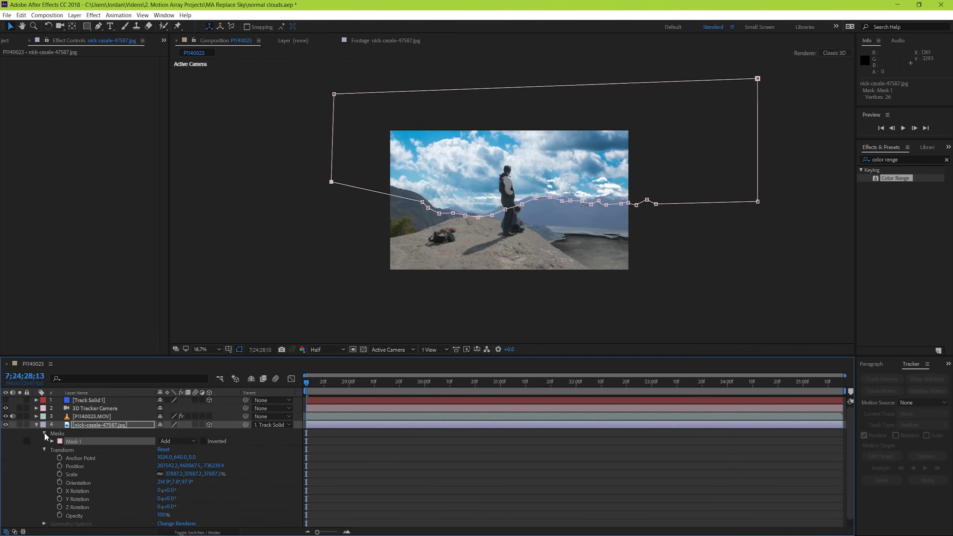
{"action": "left_click", "coordinate": [52, 440]}
{"action": "key", "text": "period"}
{"action": "key", "text": "period"}
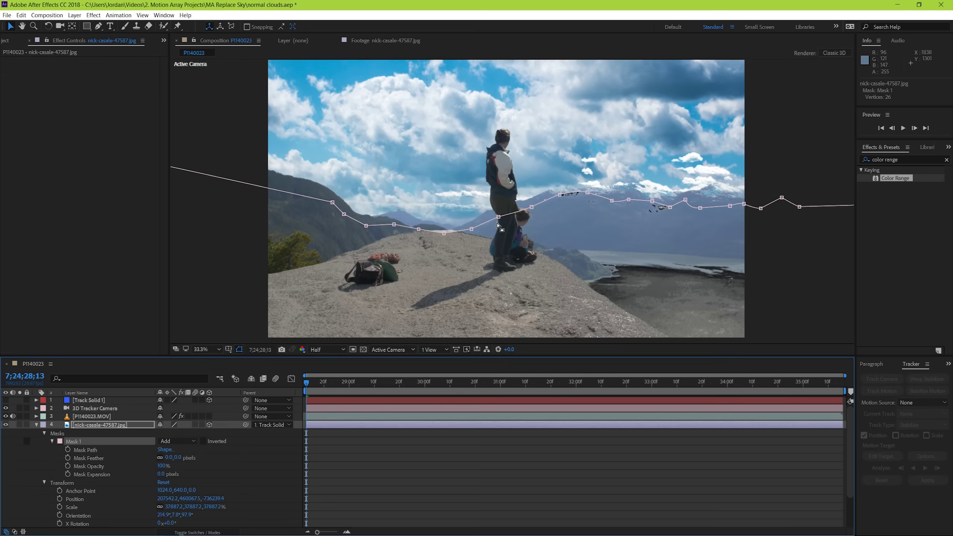
{"action": "left_click_drag", "start_coordinate": [168, 457], "coordinate": [337, 475]}
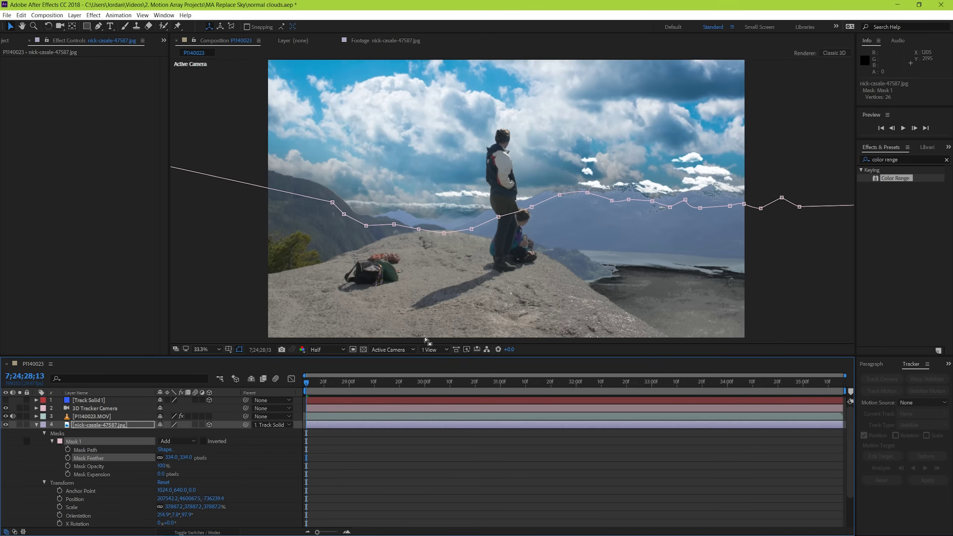
{"action": "left_click_drag", "start_coordinate": [434, 391], "coordinate": [496, 391]}
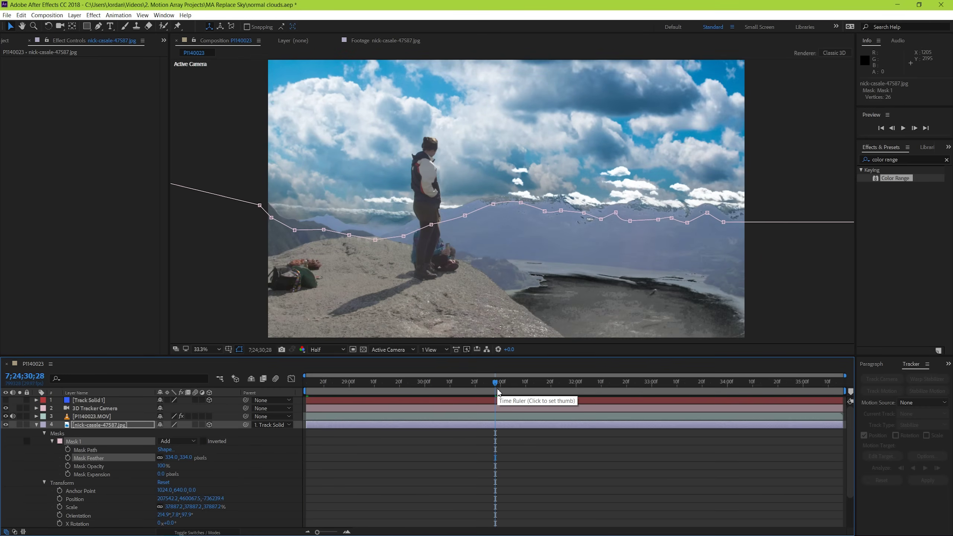
- Duplicate P1140023.MOV, move the copy below the cloud image and delete its Color Range effect
{"action": "left_click", "coordinate": [36, 425]}
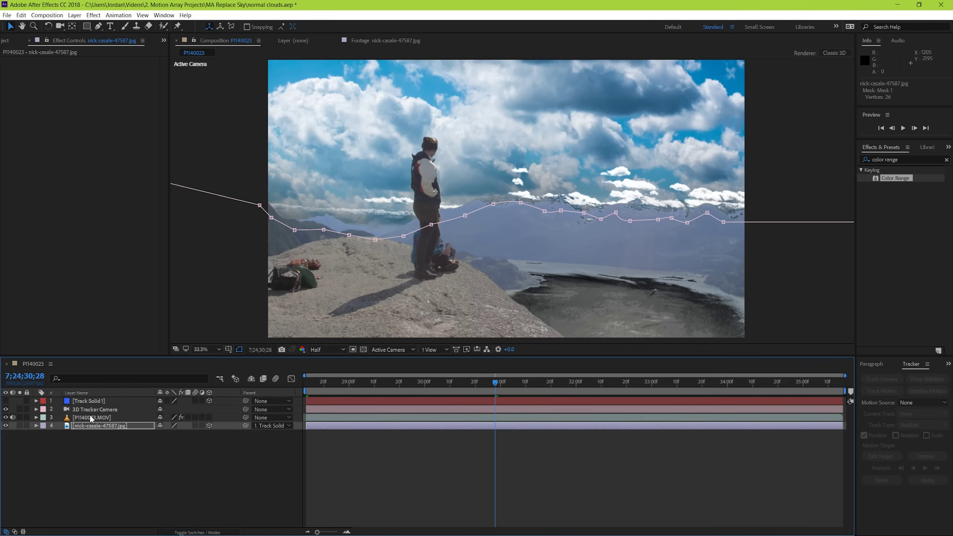
{"action": "left_click", "coordinate": [89, 415]}
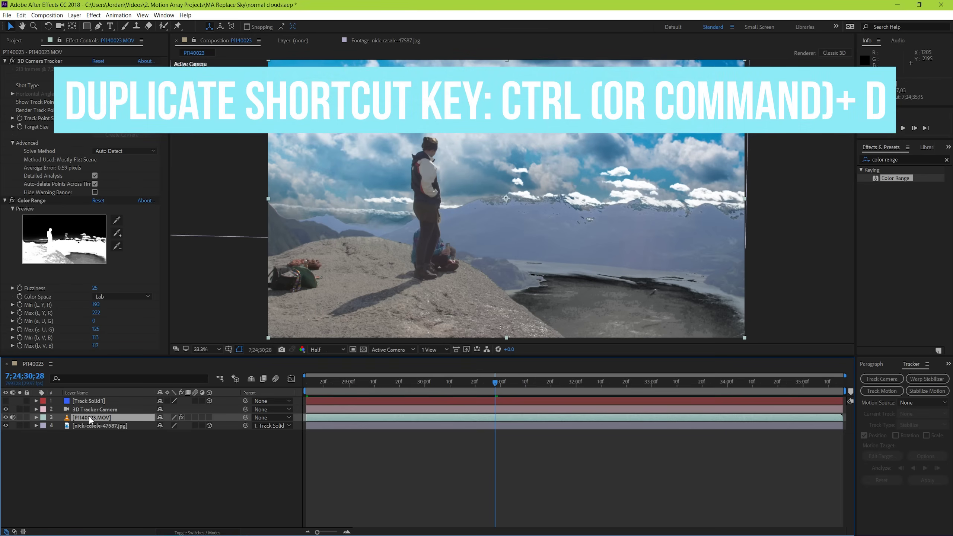
{"action": "key", "text": "ctrl+d"}
{"action": "left_click_drag", "start_coordinate": [88, 424], "coordinate": [86, 439]}
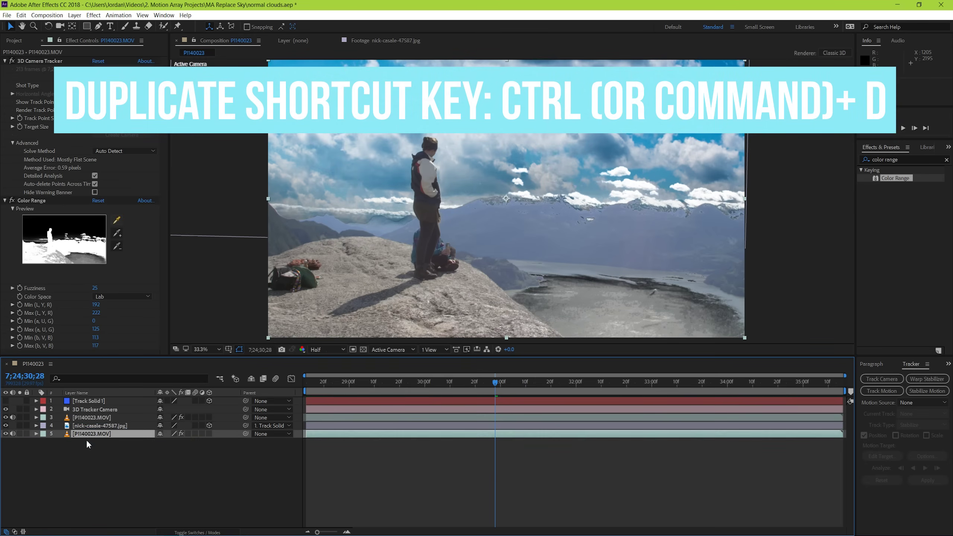
{"action": "left_click", "coordinate": [28, 202]}
{"action": "key", "text": "Delete"}
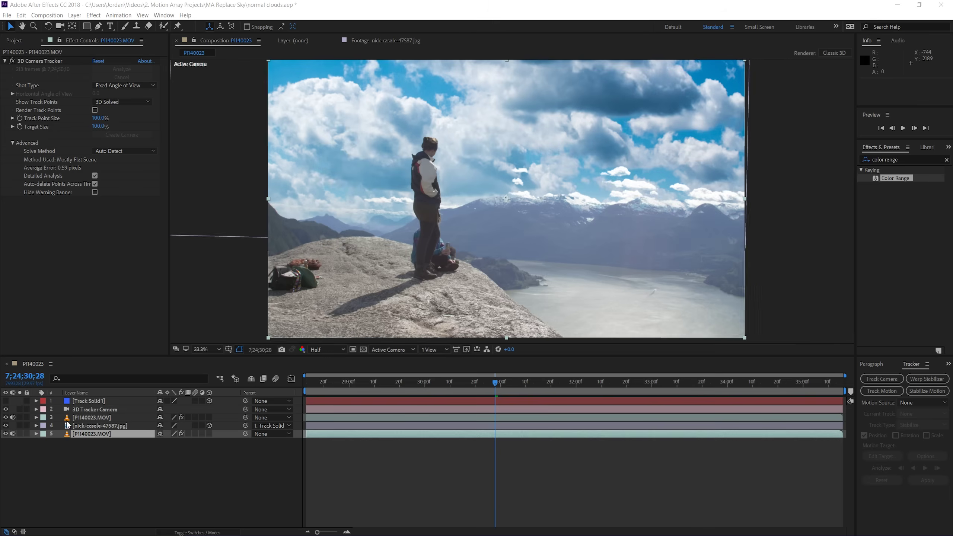
- Solo the cloud layer, then the footage copy, to check the composite
{"action": "left_click", "coordinate": [20, 426]}
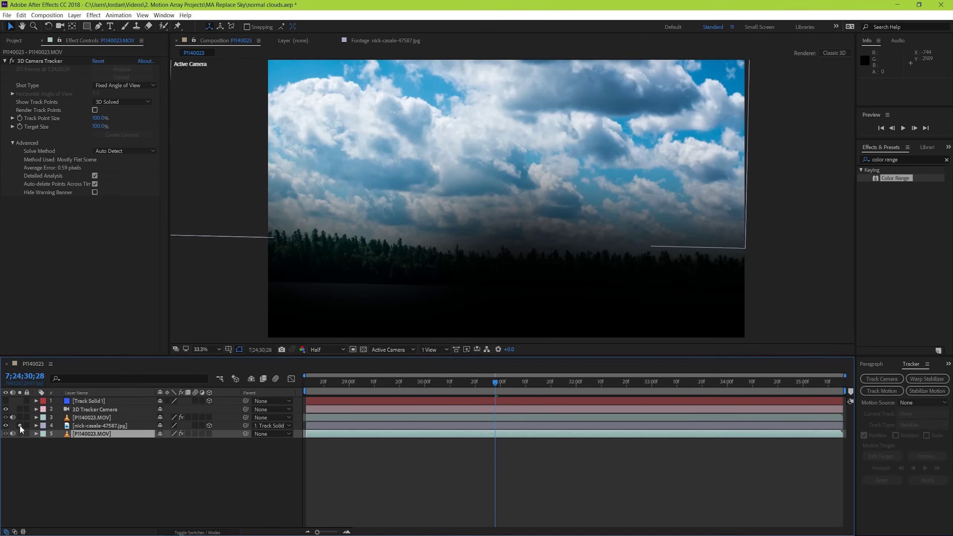
{"action": "left_click", "coordinate": [20, 426]}
{"action": "left_click", "coordinate": [20, 434]}
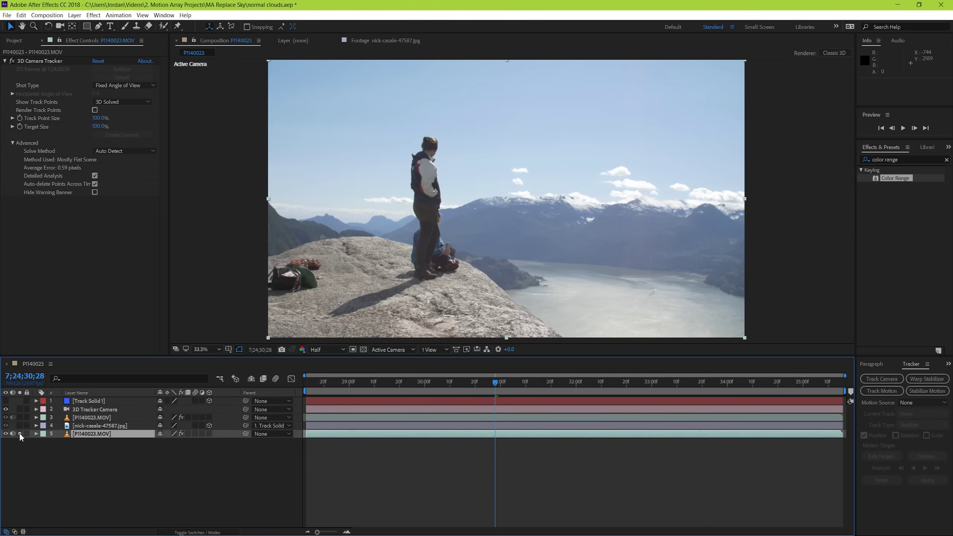
{"action": "left_click", "coordinate": [19, 434]}
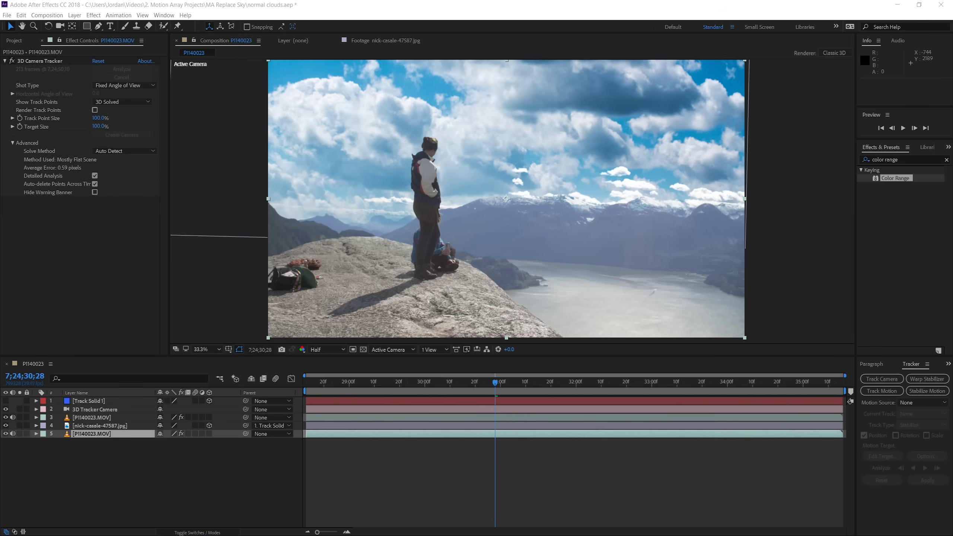
{"action": "key", "text": "alt+Tab"}
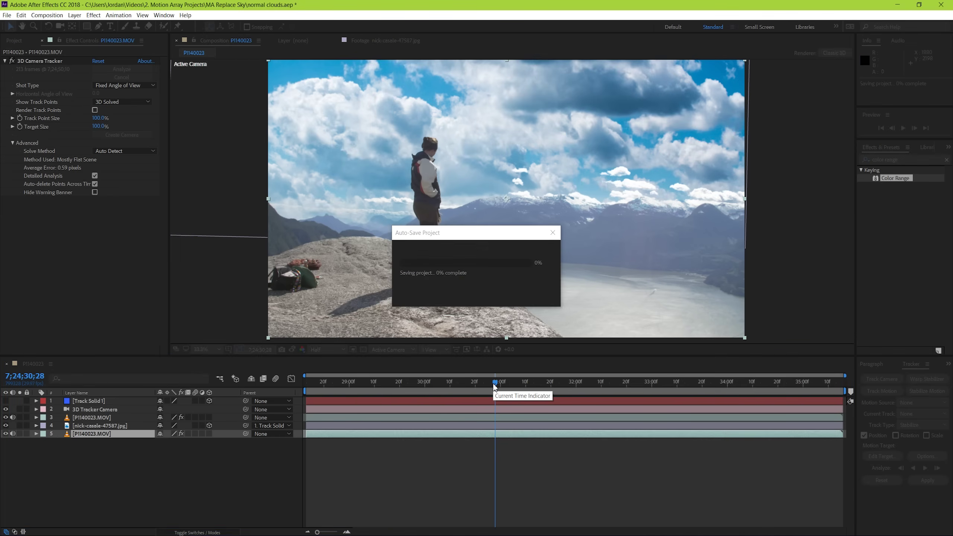
{"action": "key", "text": "space"}
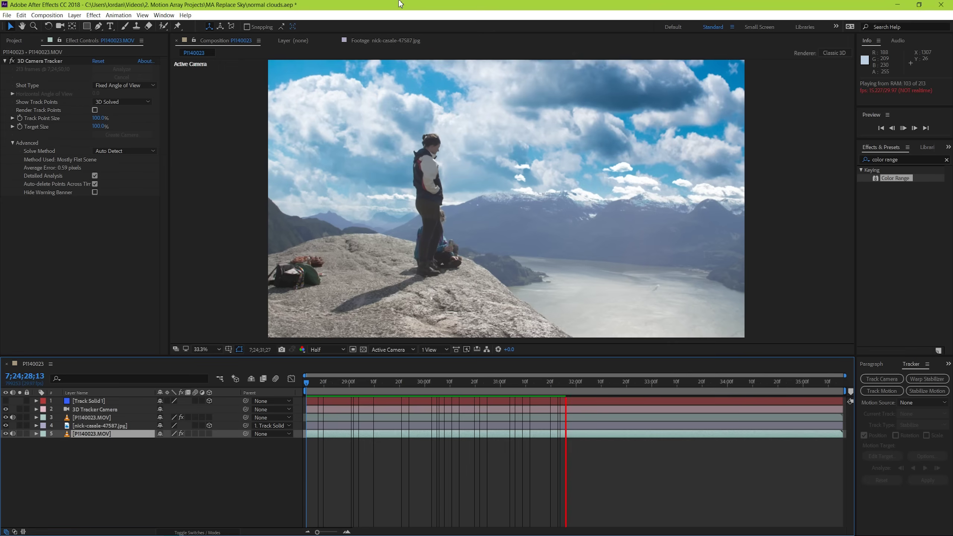
{"action": "key", "text": "space"}
{"action": "key", "text": "space"}
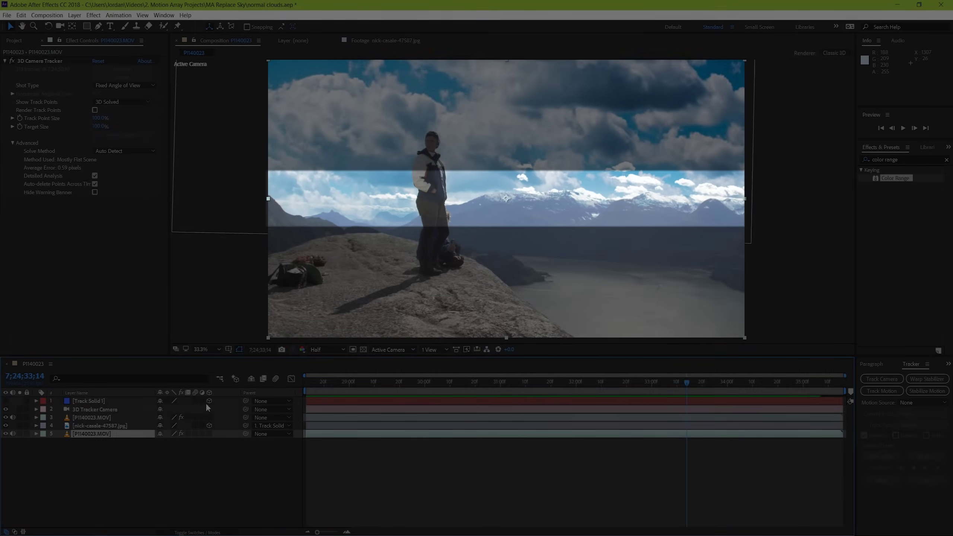
- Raise the cloud layer's Mask 1 path along the ridge and lower its feather to 213 pixels
{"action": "left_click", "coordinate": [98, 426]}
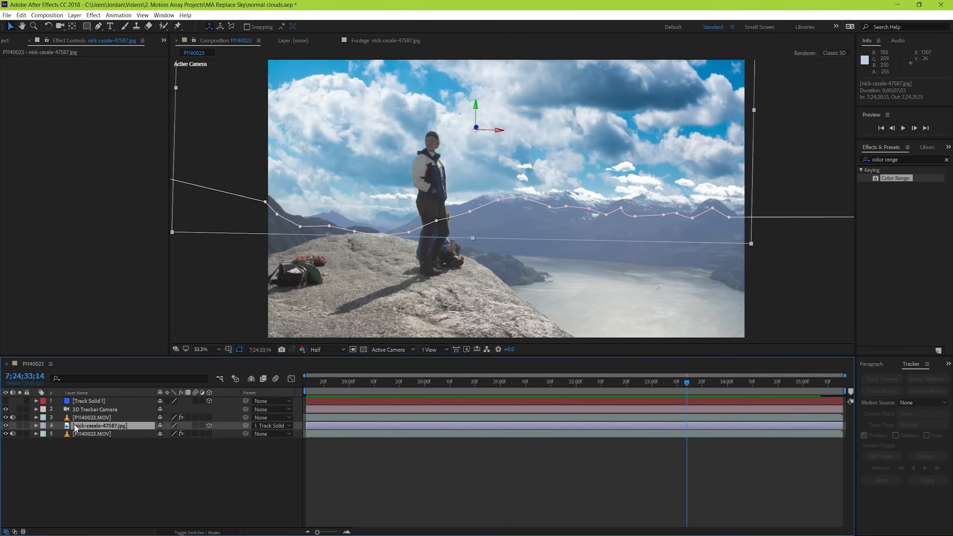
{"action": "left_click", "coordinate": [36, 426]}
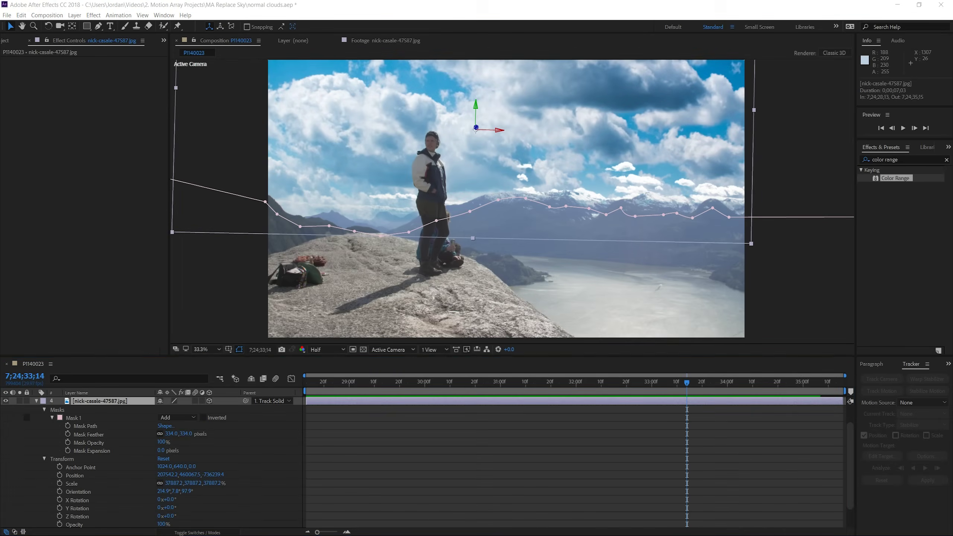
{"action": "left_click", "coordinate": [80, 420]}
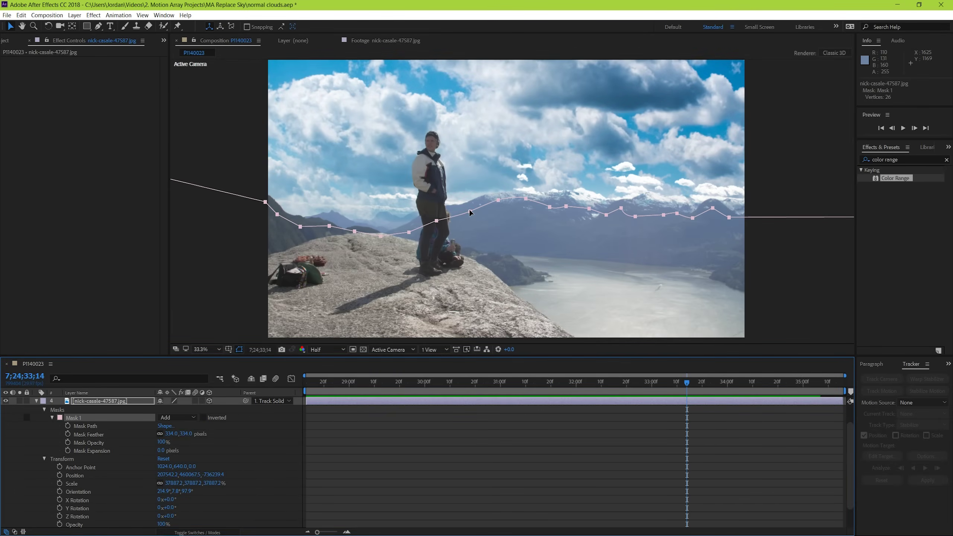
{"action": "left_click_drag", "start_coordinate": [469, 210], "coordinate": [467, 188]}
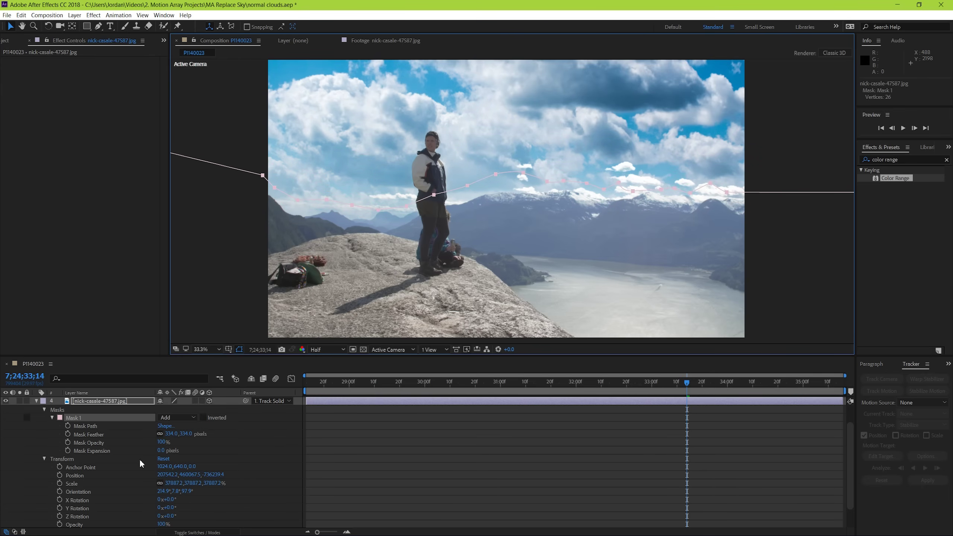
{"action": "left_click_drag", "start_coordinate": [178, 434], "coordinate": [121, 439]}
{"action": "left_click", "coordinate": [539, 502]}
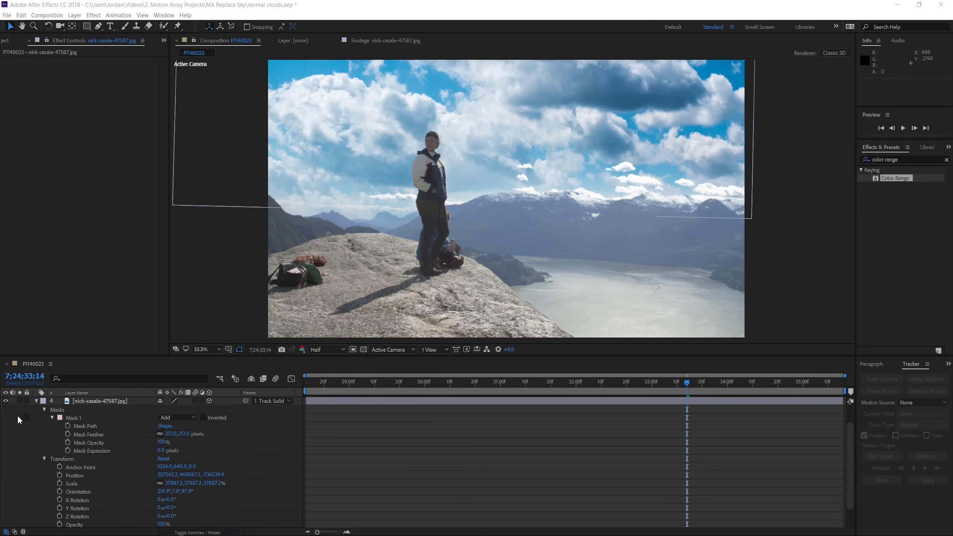
{"action": "left_click", "coordinate": [36, 401]}
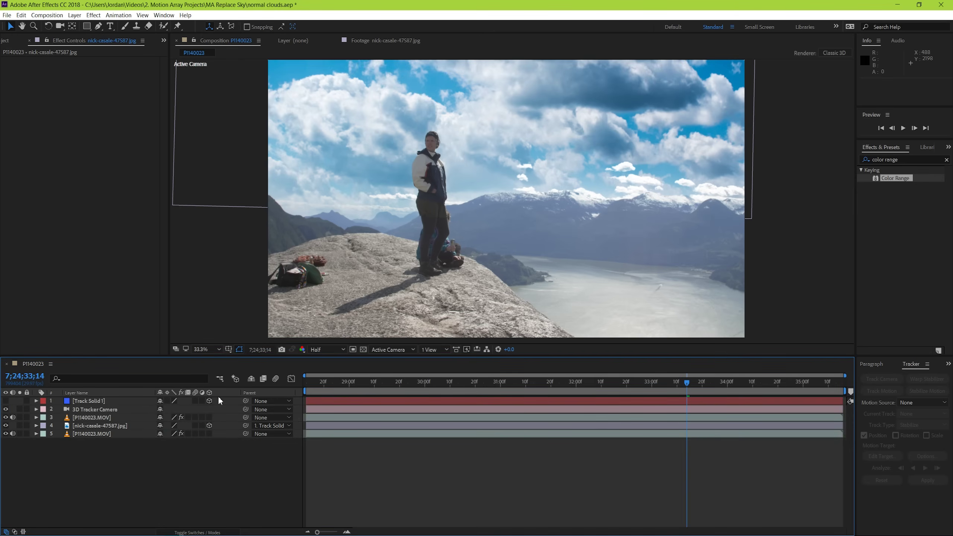
{"action": "left_click", "coordinate": [334, 387]}
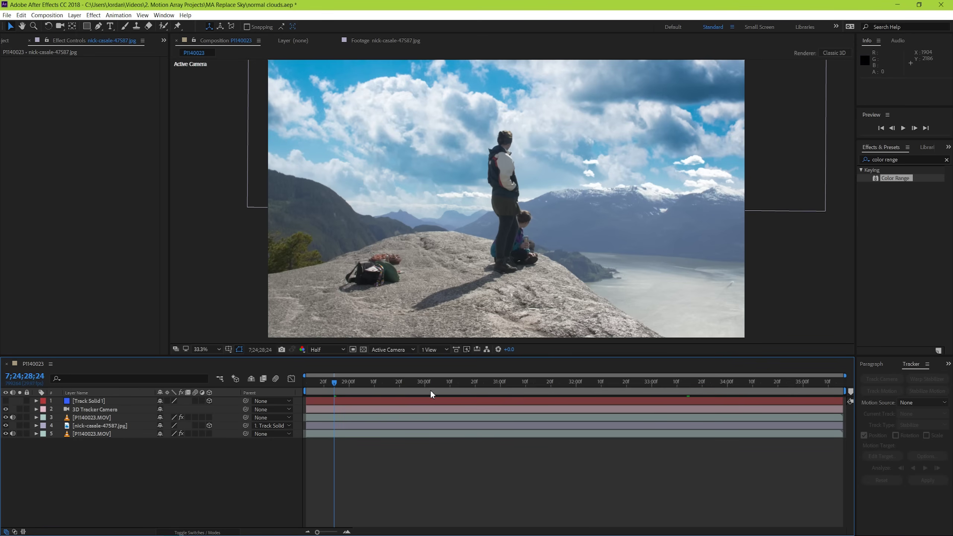
- Find Lumetri Color in Effects & Presets and apply it to the cloud image
{"action": "left_click", "coordinate": [946, 161]}
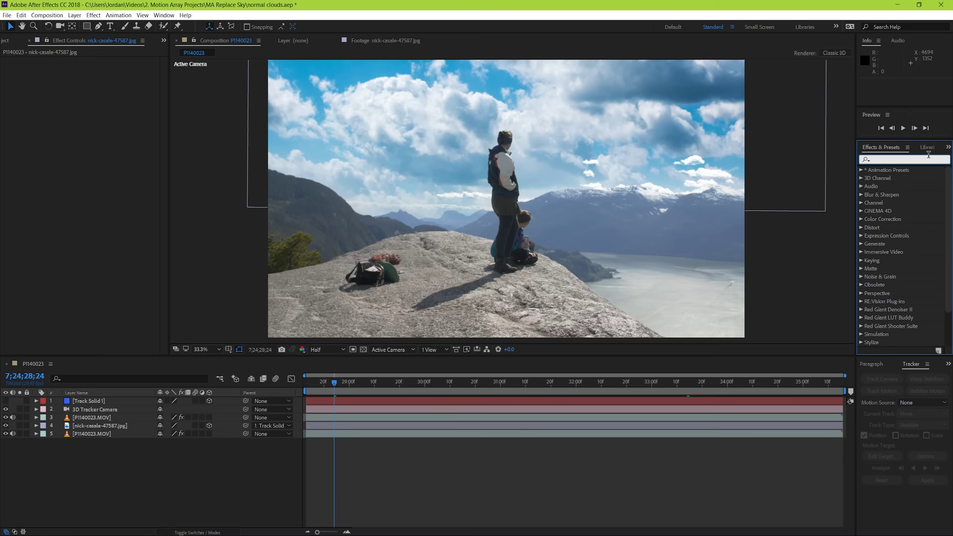
{"action": "type", "text": "lumetr"}
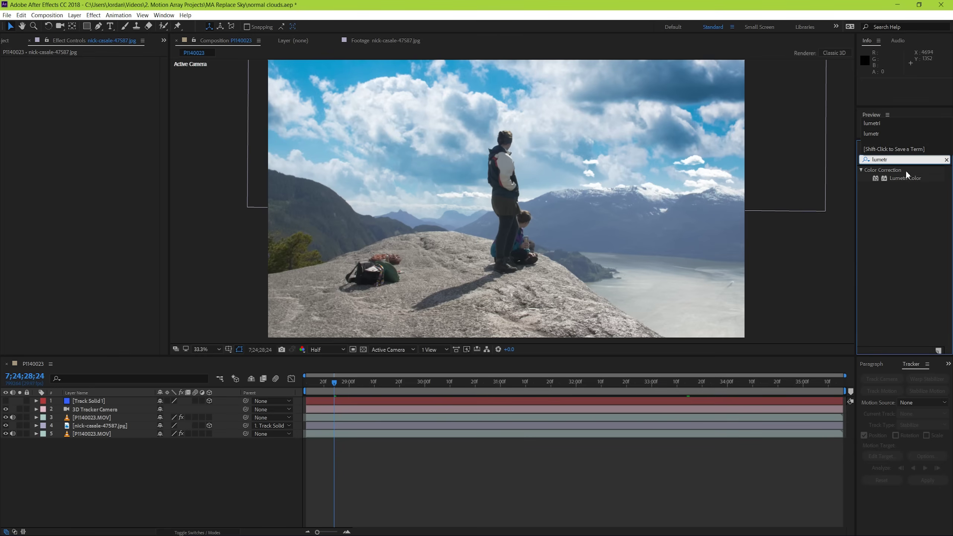
{"action": "left_click_drag", "start_coordinate": [906, 174], "coordinate": [531, 426]}
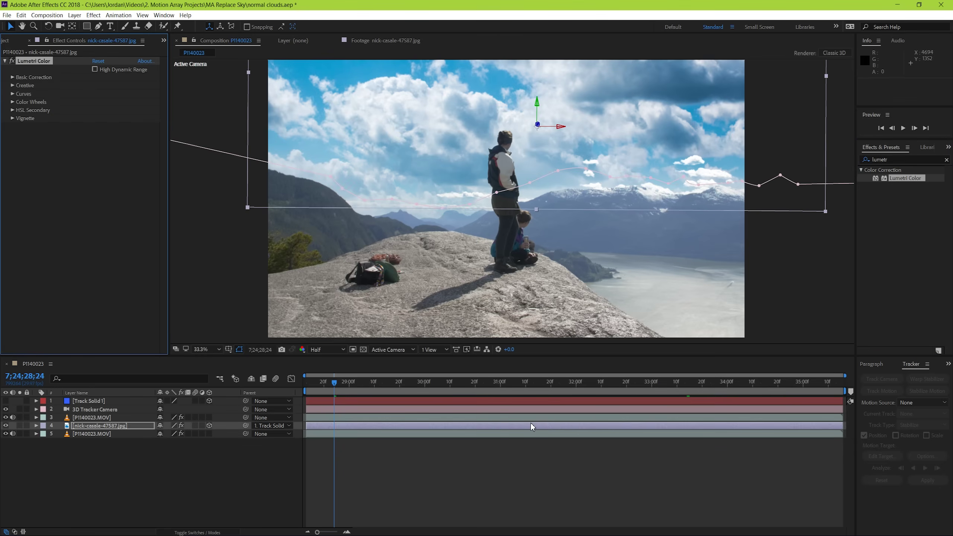
- In Basic Correction, set Exposure 0.7, Shadows 95, Blacks 120 and Saturation 78
{"action": "left_click", "coordinate": [13, 78]}
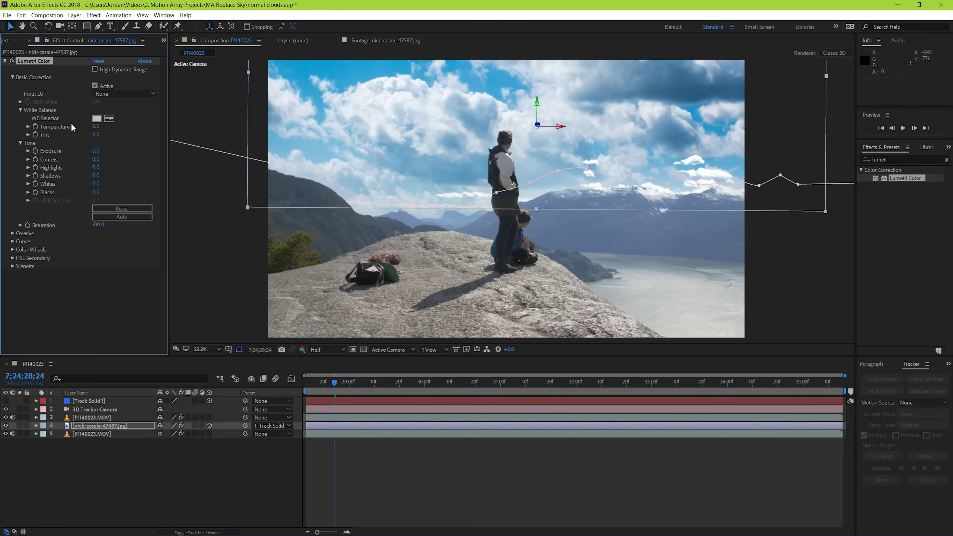
{"action": "left_click", "coordinate": [93, 157]}
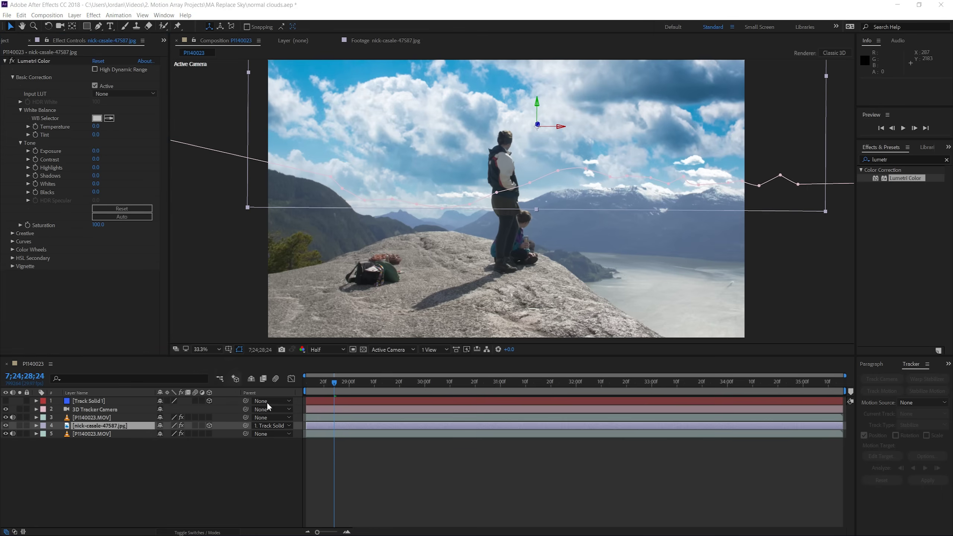
{"action": "left_click_drag", "start_coordinate": [86, 150], "coordinate": [94, 152]}
{"action": "mouse_move", "coordinate": [97, 192]}
{"action": "left_mouse_down"}
{"action": "mouse_move", "coordinate": [124, 170]}
{"action": "mouse_move", "coordinate": [94, 151]}
{"action": "mouse_move", "coordinate": [95, 175]}
{"action": "left_mouse_up"}
{"action": "left_click_drag", "start_coordinate": [96, 167], "coordinate": [101, 165]}
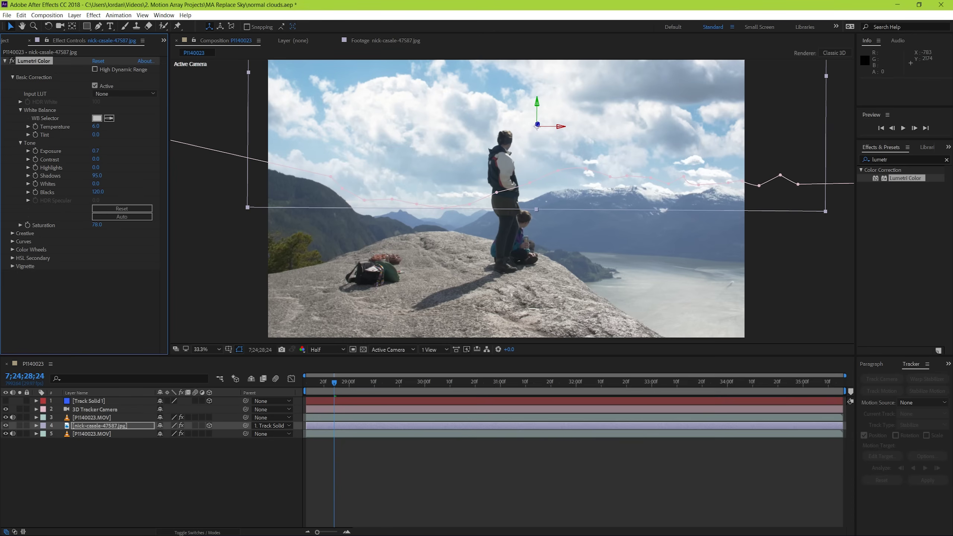
- Preview the composition from the work-area start with Spacebar
{"action": "key", "text": "space"}
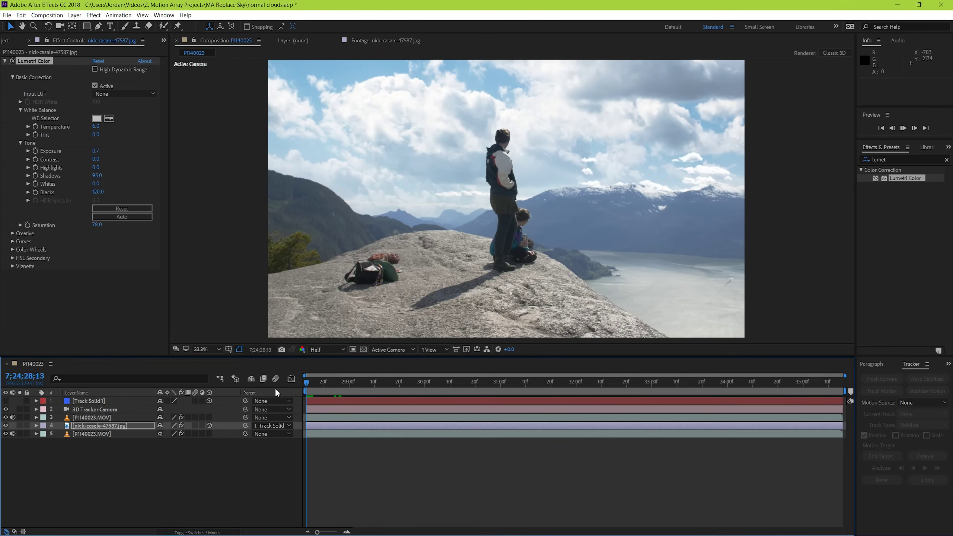